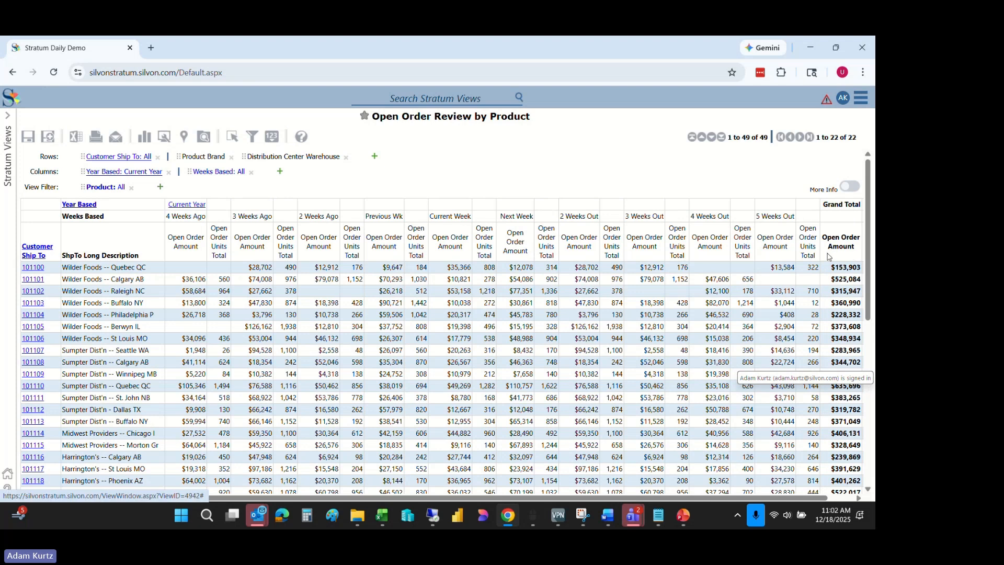
Filter the Grand Total Open Order Amount column to values greater than 8000
{"action": "right_click", "coordinate": [832, 253]}
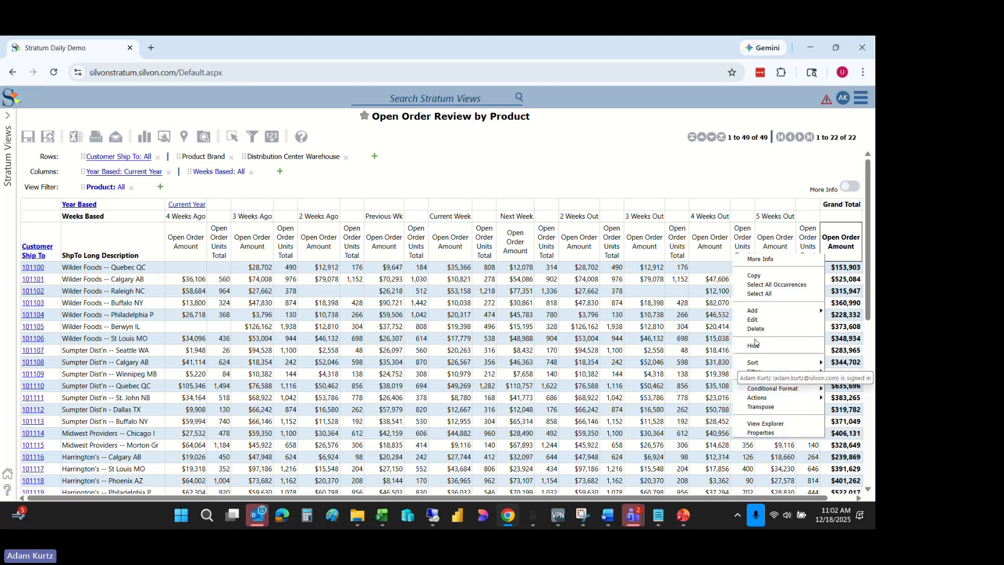
{"action": "mouse_move", "coordinate": [770, 314]}
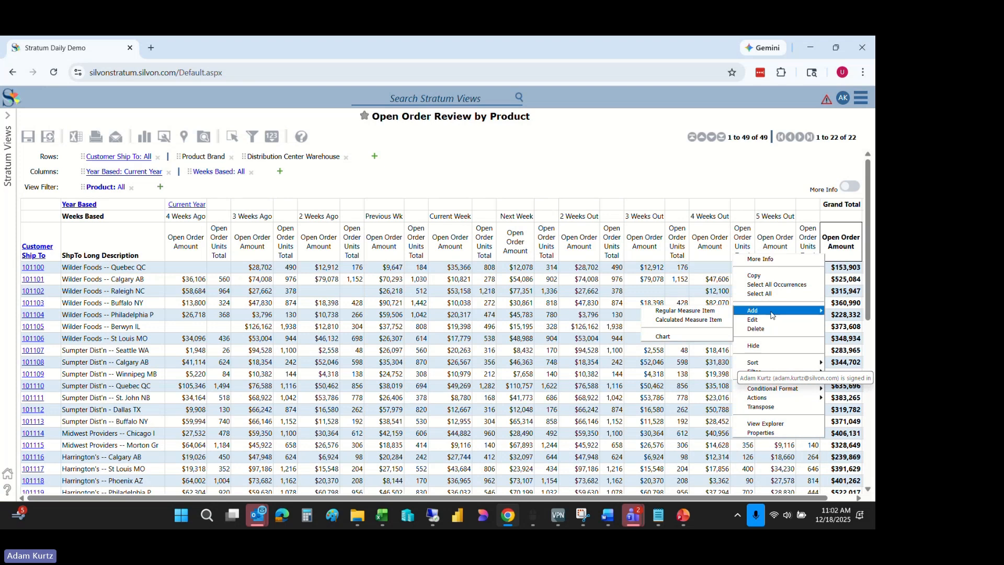
{"action": "mouse_move", "coordinate": [778, 374]}
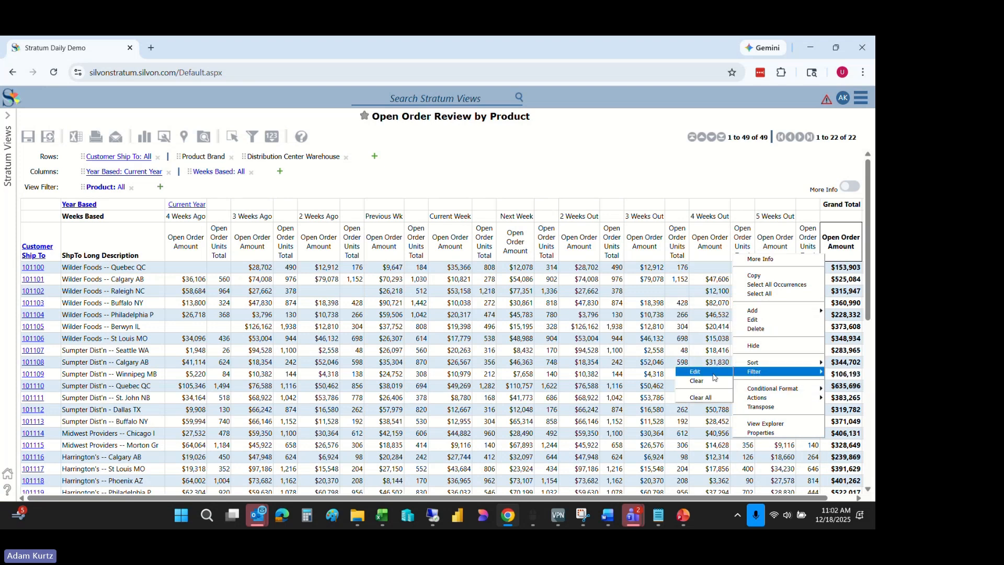
{"action": "left_click", "coordinate": [700, 372]}
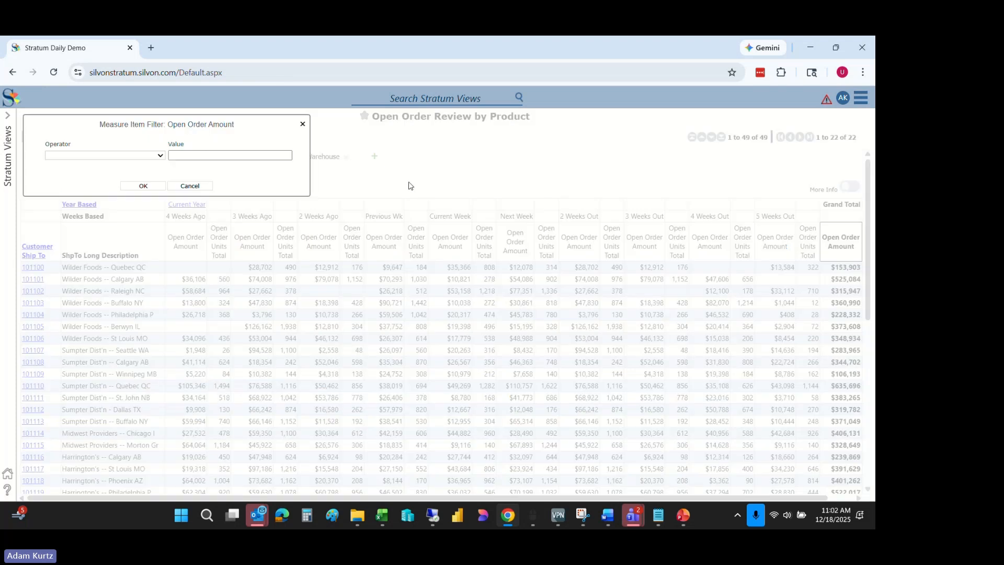
{"action": "left_click", "coordinate": [151, 156]}
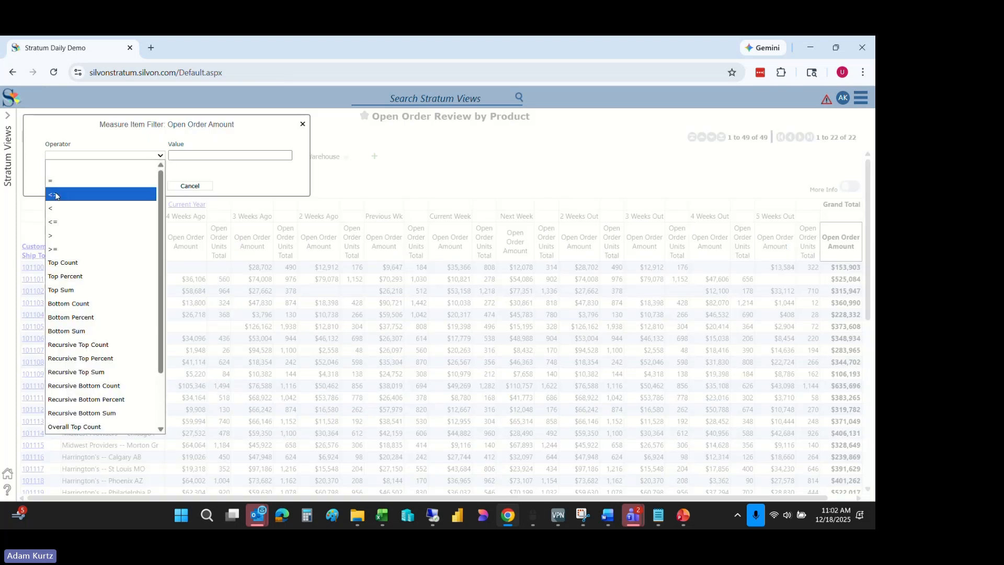
{"action": "left_click", "coordinate": [54, 237]}
{"action": "left_click", "coordinate": [194, 156]}
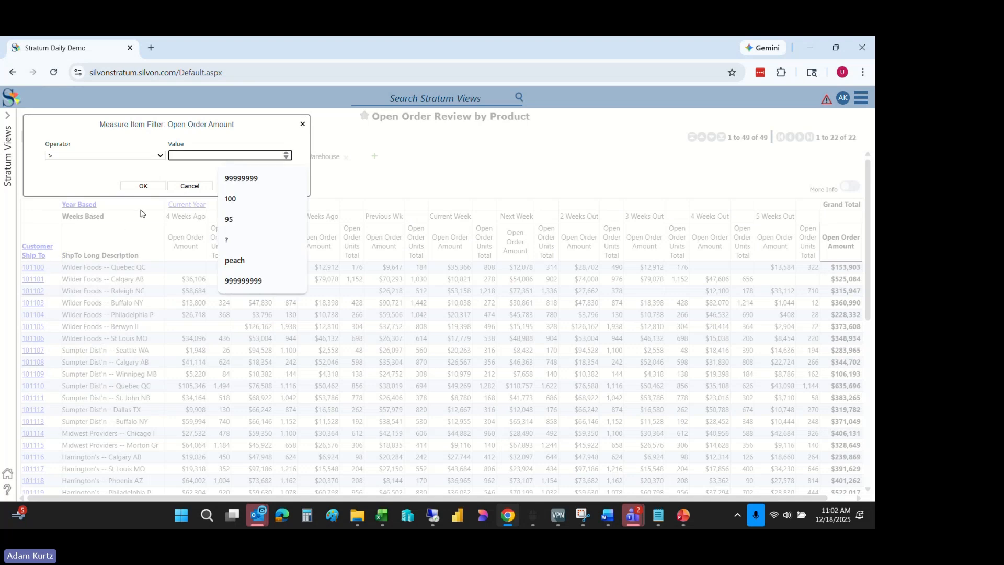
{"action": "left_click", "coordinate": [130, 170]}
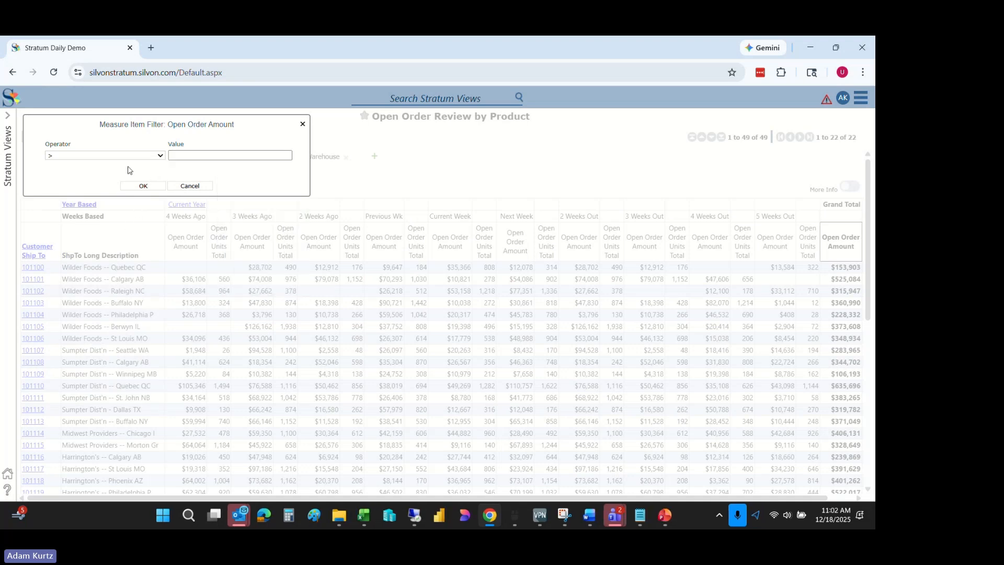
{"action": "left_click", "coordinate": [208, 152]}
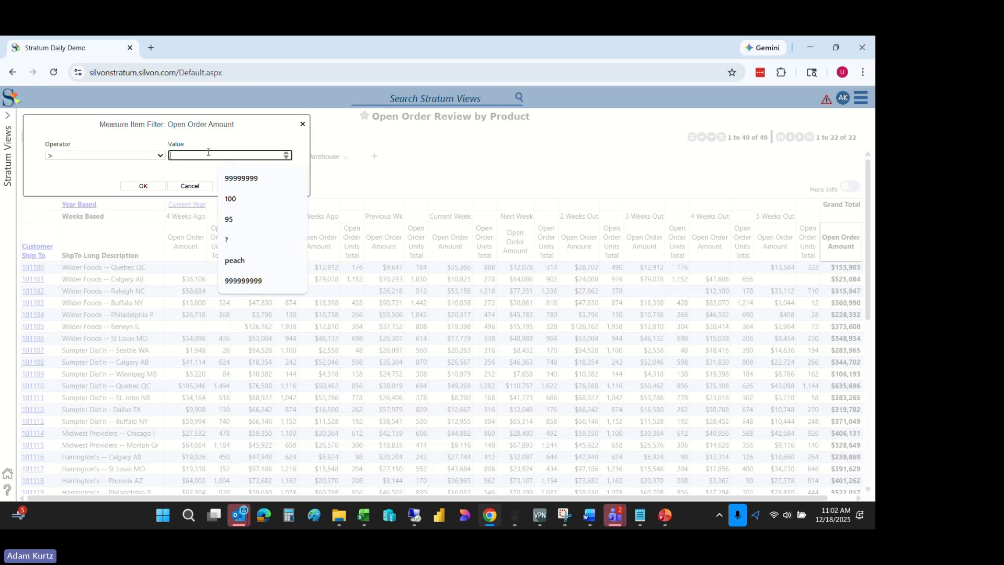
{"action": "type", "text": "8000"}
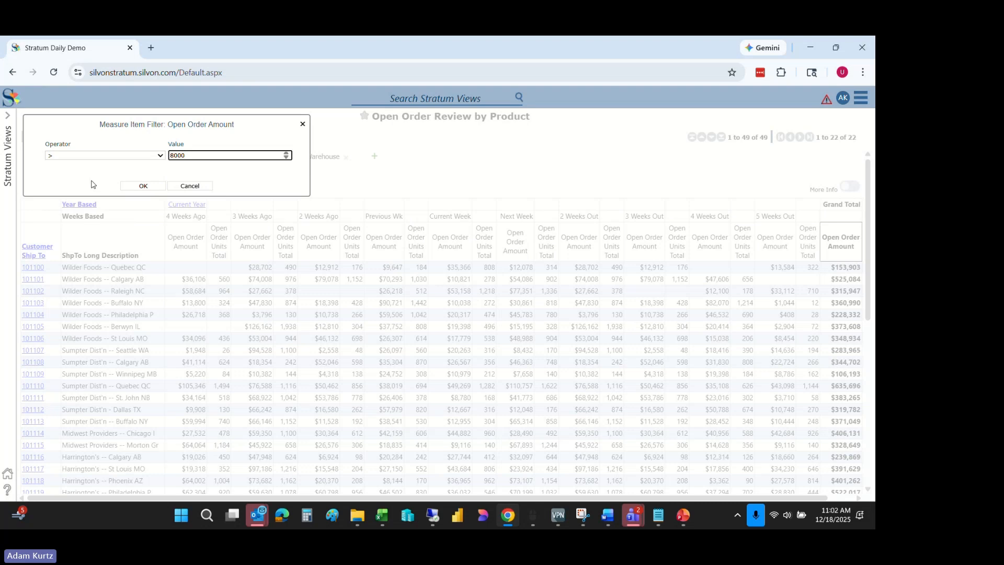
{"action": "left_click", "coordinate": [128, 192]}
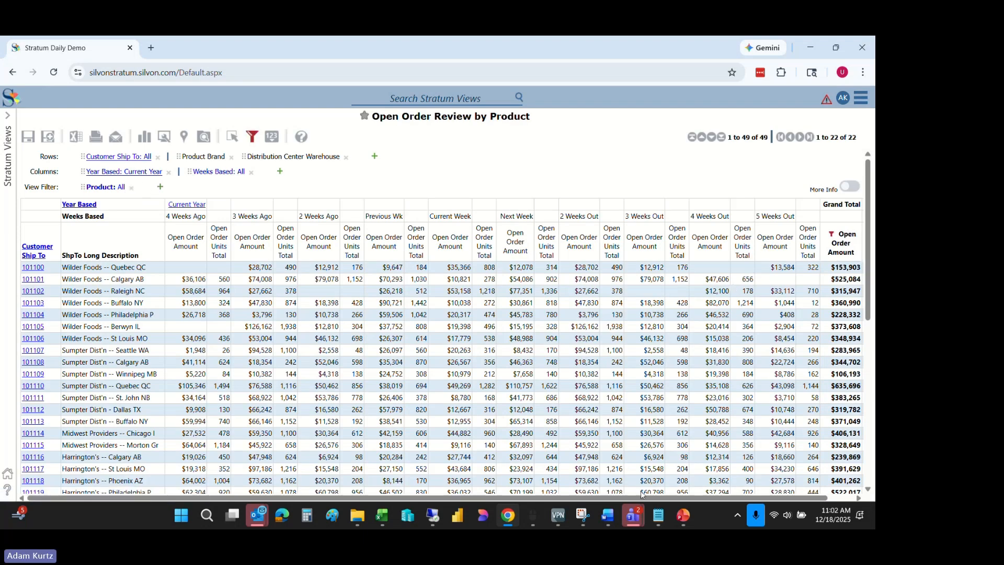
Clear the filter on the Grand Total Open Order Amount column
{"action": "left_click_drag", "start_coordinate": [642, 497], "coordinate": [794, 476]}
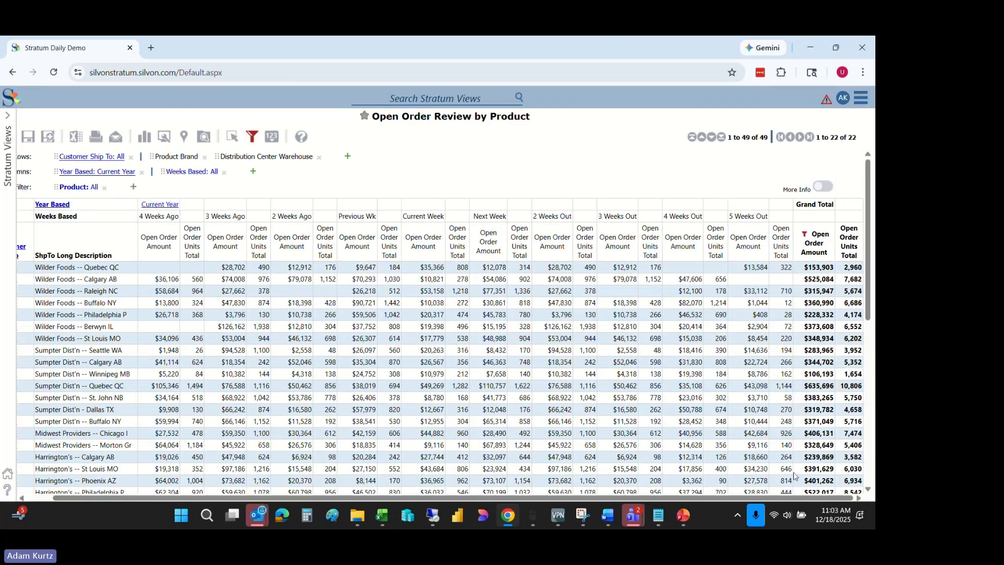
{"action": "right_click", "coordinate": [806, 236]}
{"action": "mouse_move", "coordinate": [746, 356]}
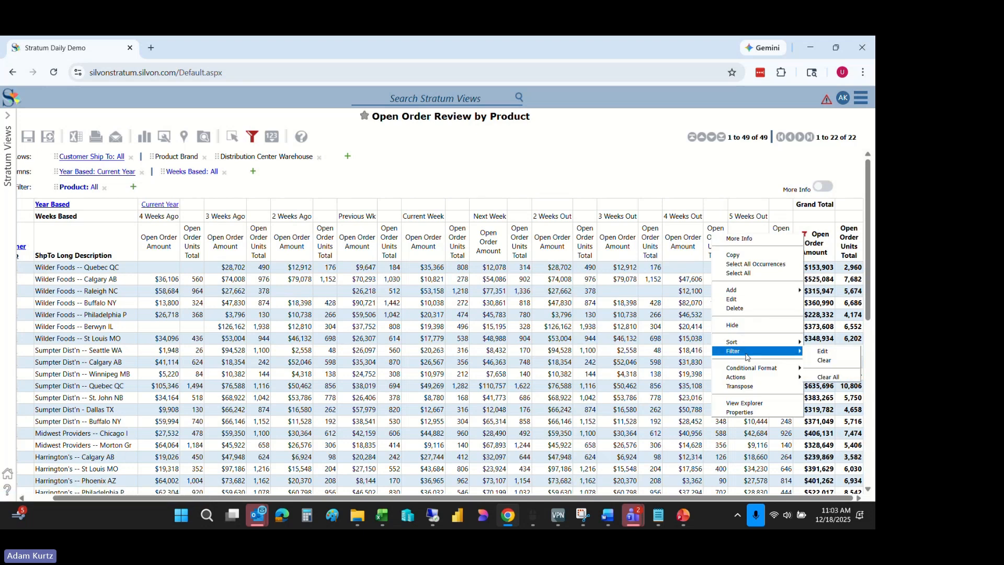
{"action": "left_click", "coordinate": [824, 360]}
Filter the Grand Total Open Order Units Total column to values greater than or equal to 8000
{"action": "right_click", "coordinate": [835, 263]}
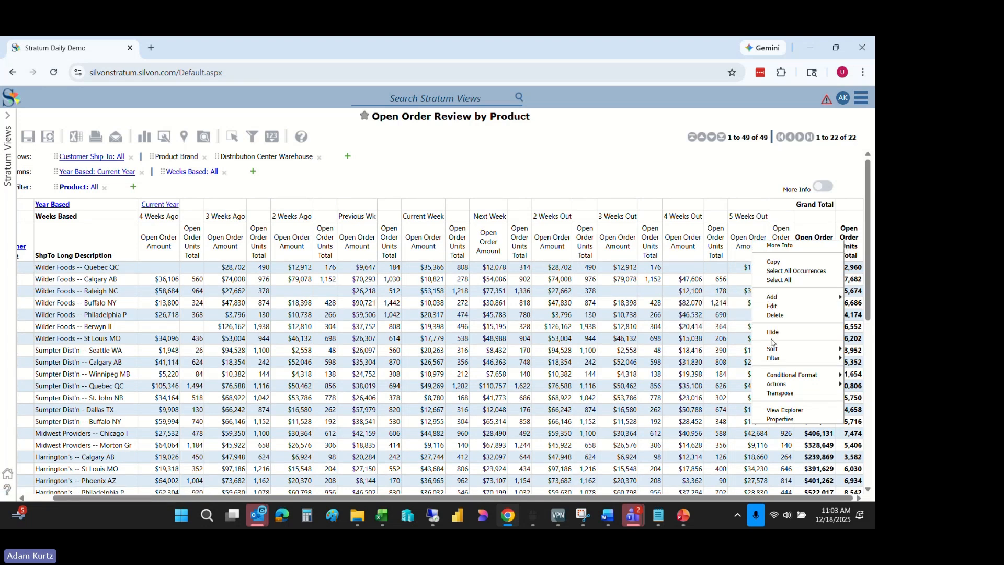
{"action": "mouse_move", "coordinate": [772, 360]}
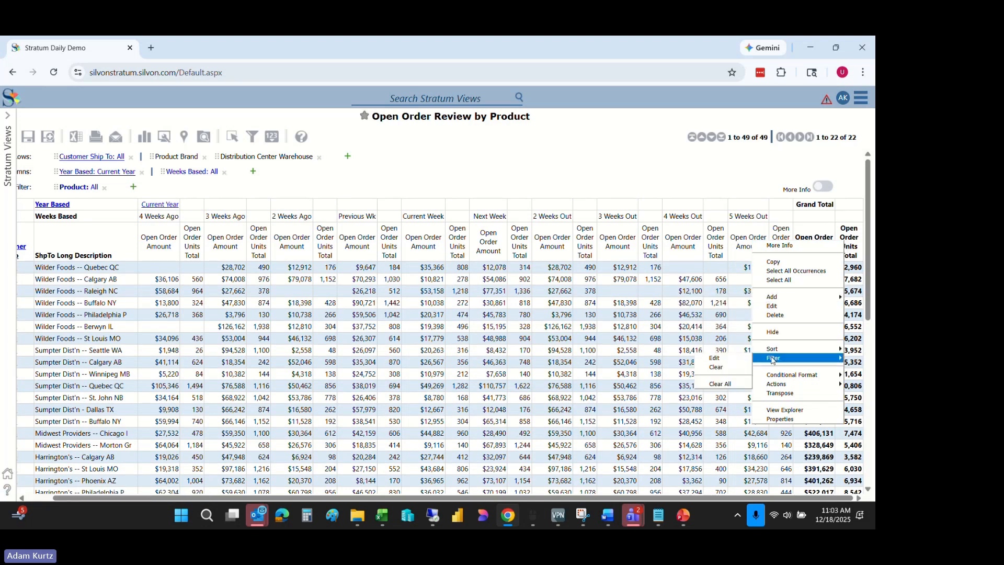
{"action": "left_click", "coordinate": [718, 359]}
{"action": "left_click", "coordinate": [157, 155]}
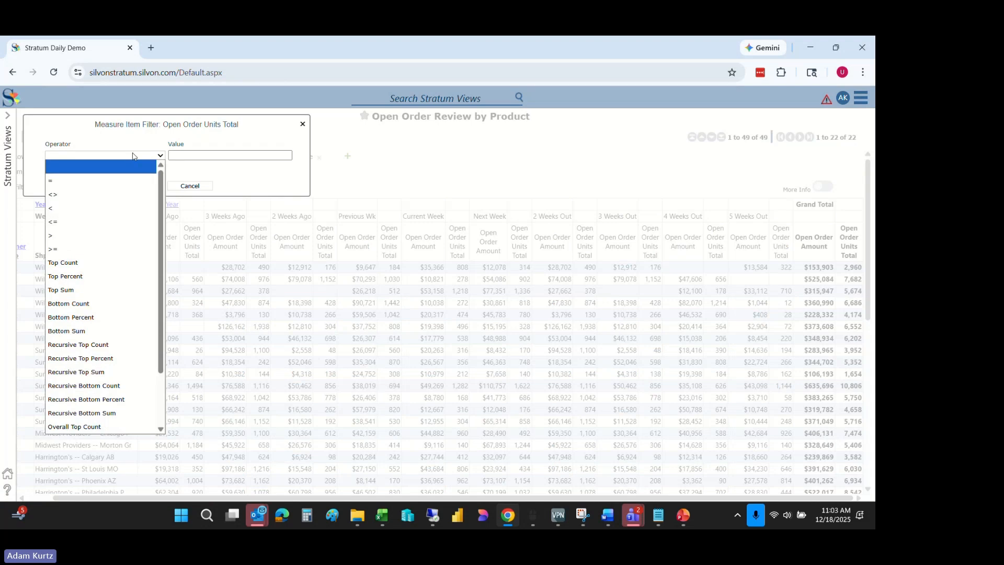
{"action": "left_click", "coordinate": [63, 235]}
{"action": "type", "text": "80000"}
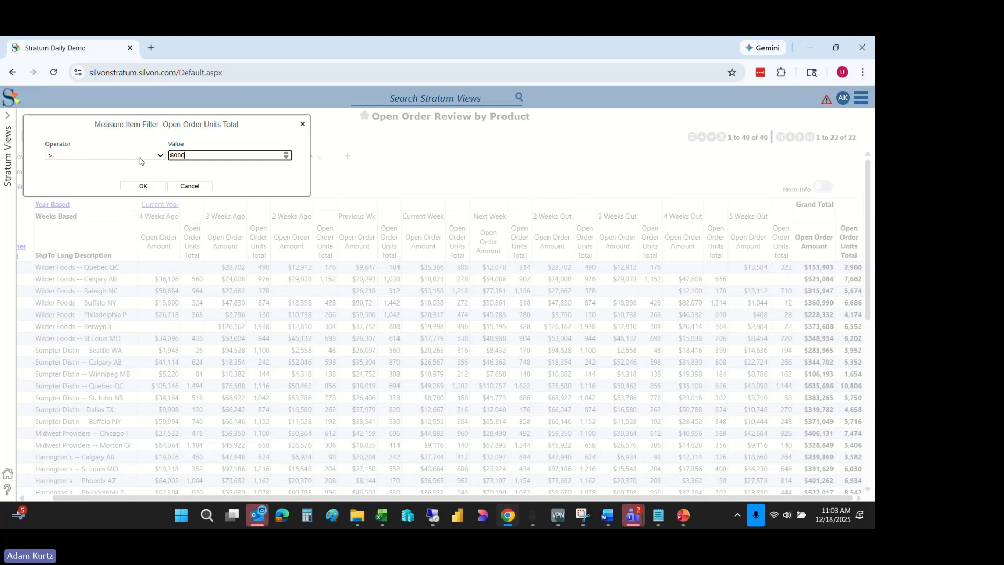
{"action": "left_click", "coordinate": [139, 156]}
{"action": "left_click", "coordinate": [72, 250]}
{"action": "left_click", "coordinate": [143, 186]}
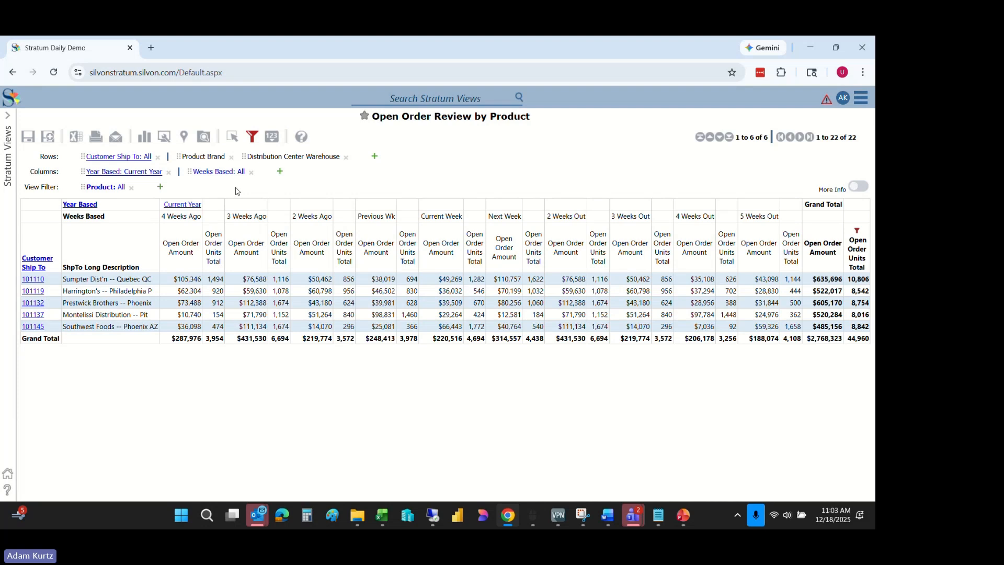
Drill into the Sumpter Dist'n Quebec and Harrington's Philadelphia ship-to rows by product brand, returning to all customers after each
{"action": "left_click", "coordinate": [36, 279]}
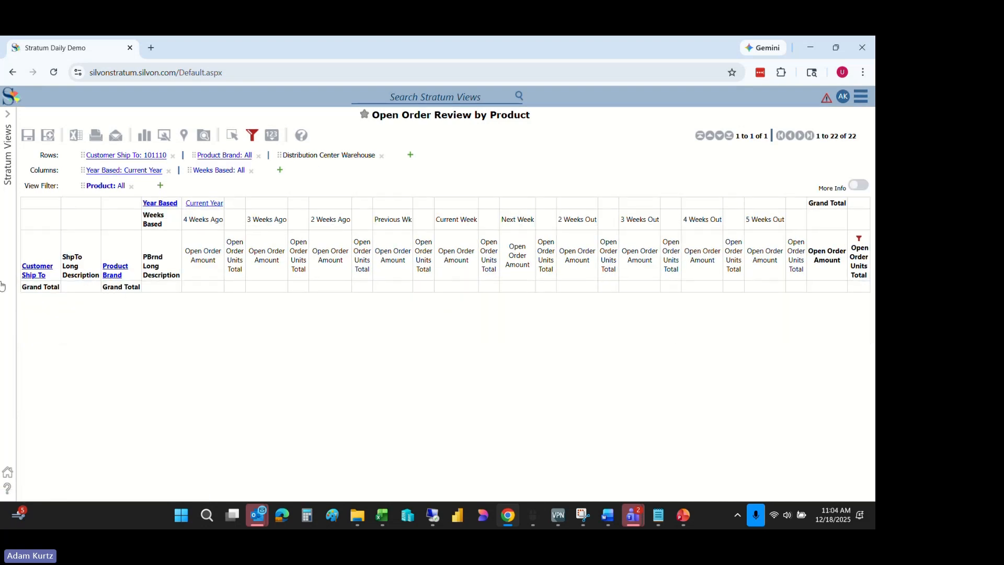
{"action": "left_click", "coordinate": [33, 276]}
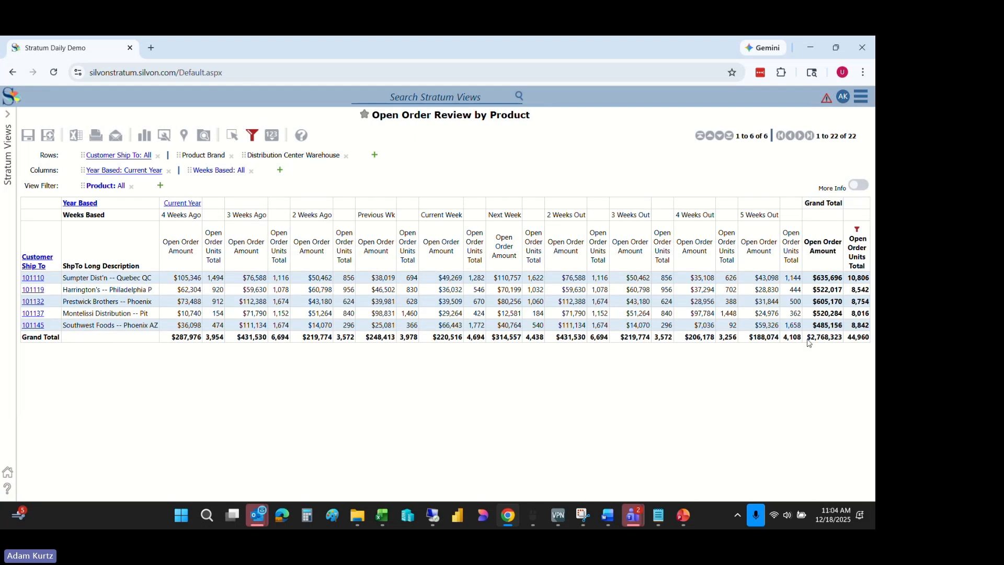
{"action": "mouse_move", "coordinate": [856, 233]}
{"action": "left_click", "coordinate": [40, 290]}
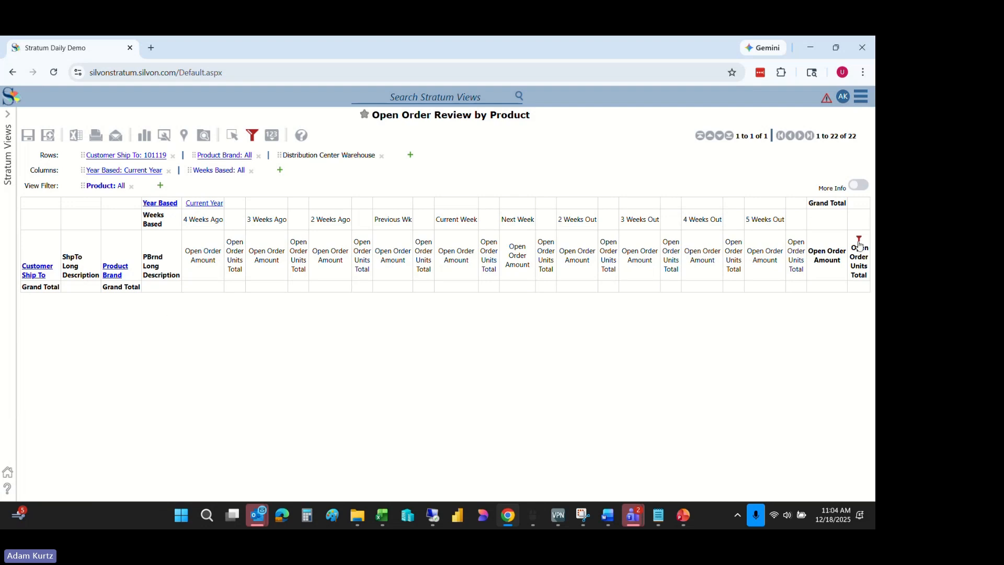
{"action": "left_click", "coordinate": [41, 287]}
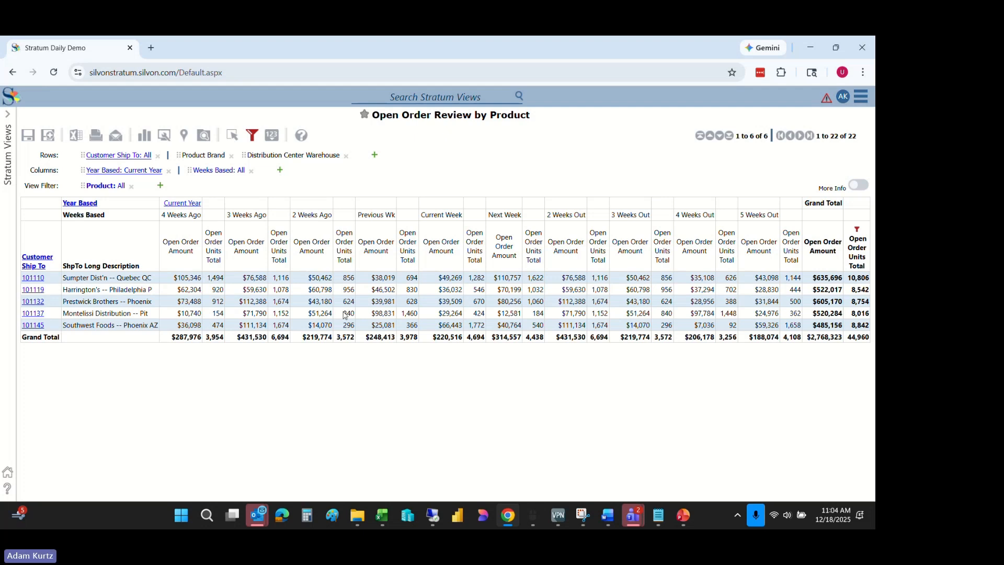
Display the list of actions that include this view, and close it
{"action": "right_click", "coordinate": [312, 304]}
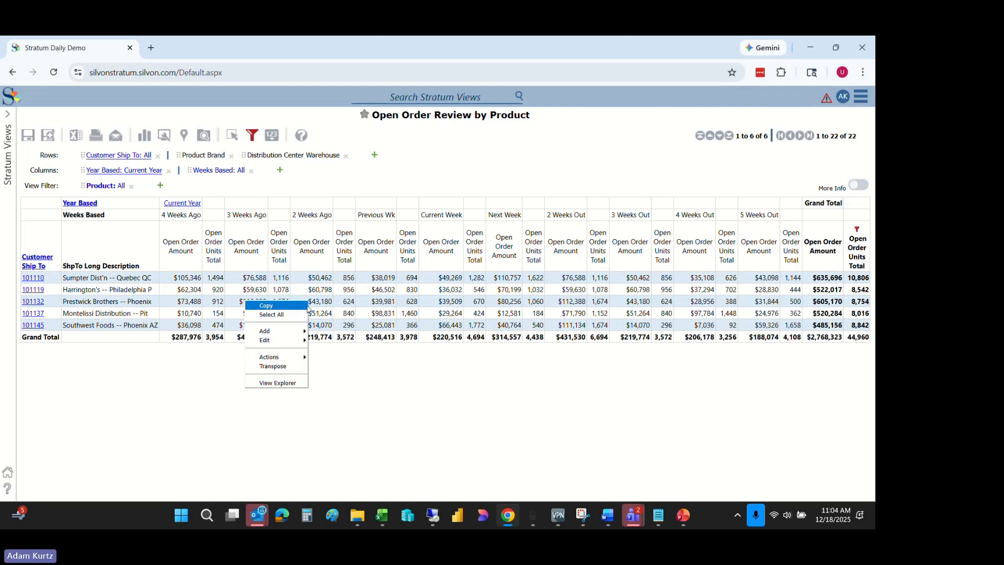
{"action": "right_click", "coordinate": [429, 381]}
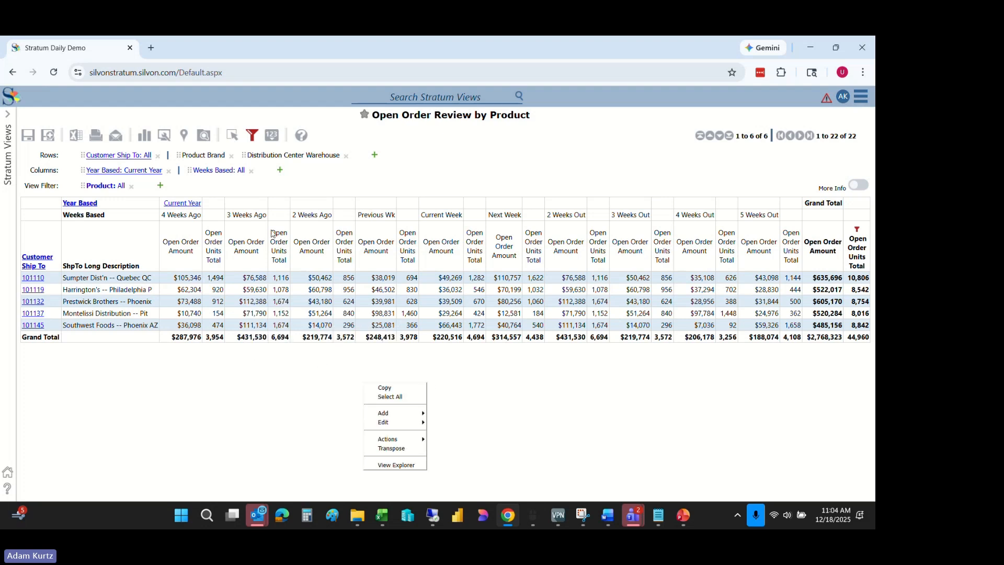
{"action": "right_click", "coordinate": [301, 282]}
{"action": "mouse_move", "coordinate": [289, 313]}
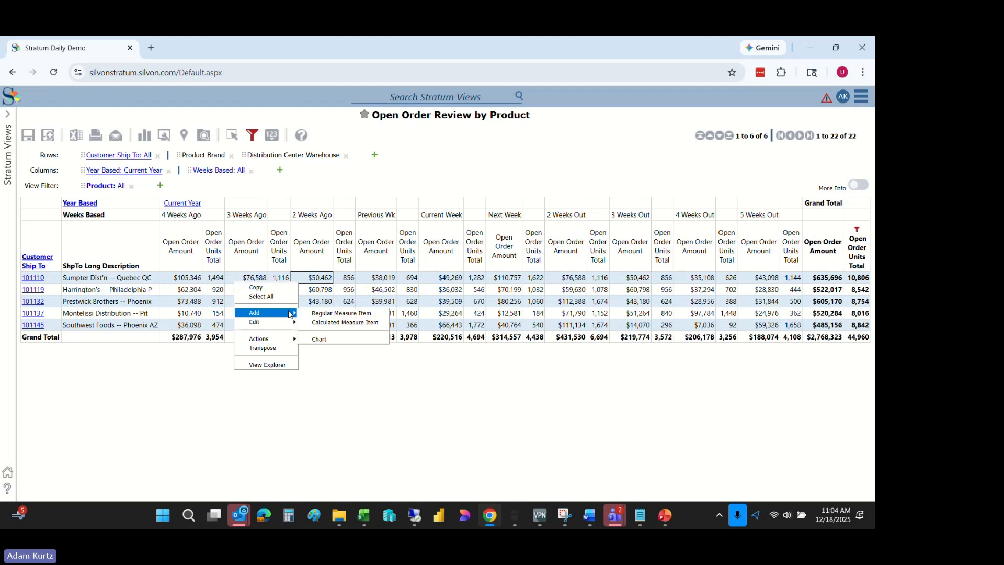
{"action": "mouse_move", "coordinate": [284, 341]}
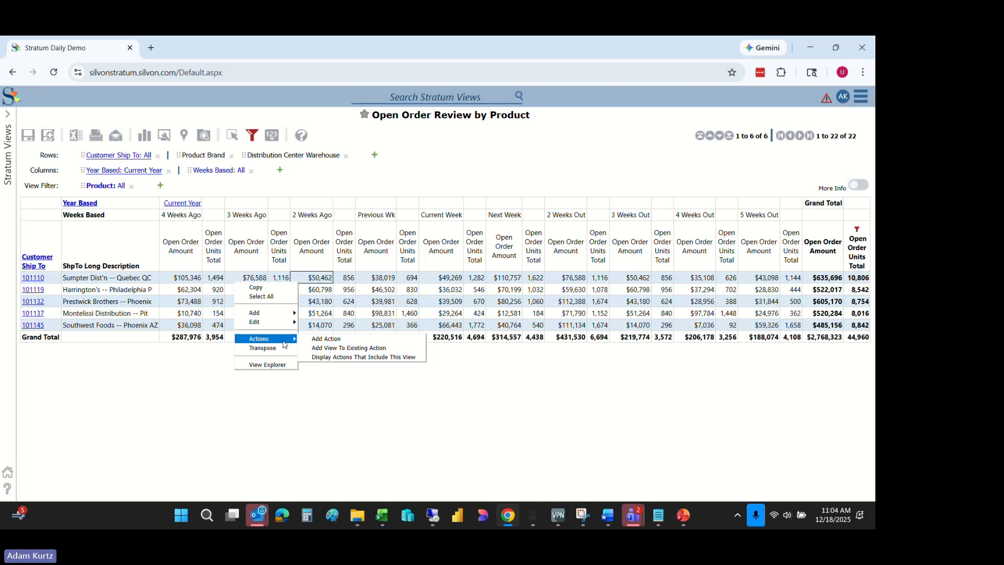
{"action": "left_click", "coordinate": [351, 357]}
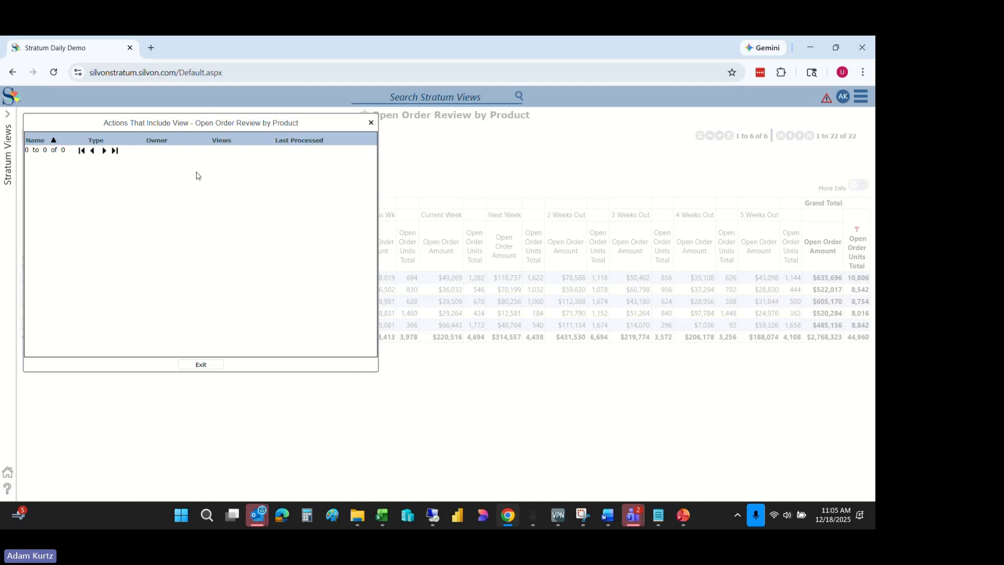
{"action": "left_click", "coordinate": [195, 365]}
Add a new action for the filtered view and name it "Strratum Big Order Alert", leaving the description empty
{"action": "right_click", "coordinate": [336, 369]}
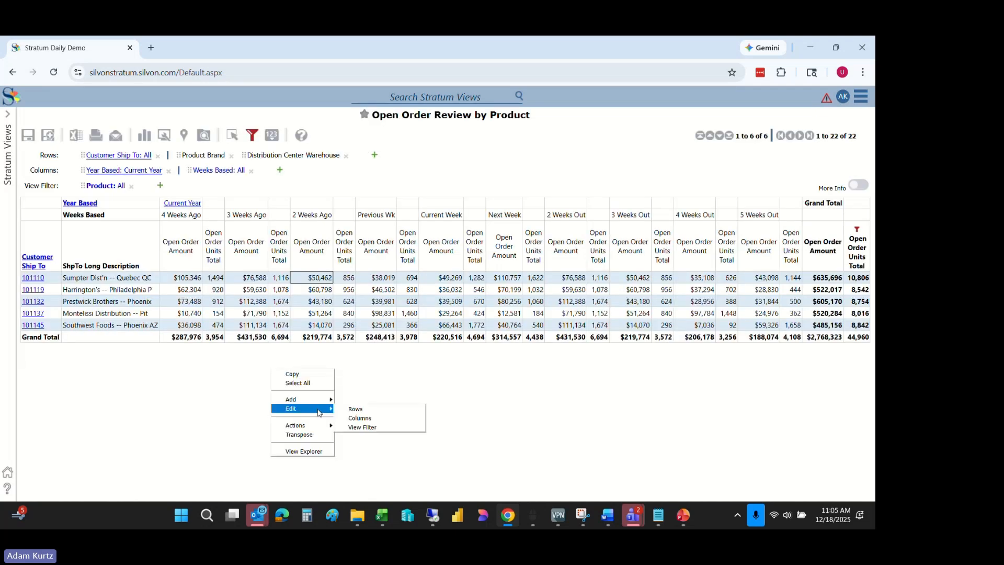
{"action": "mouse_move", "coordinate": [331, 400]}
{"action": "mouse_move", "coordinate": [324, 428]}
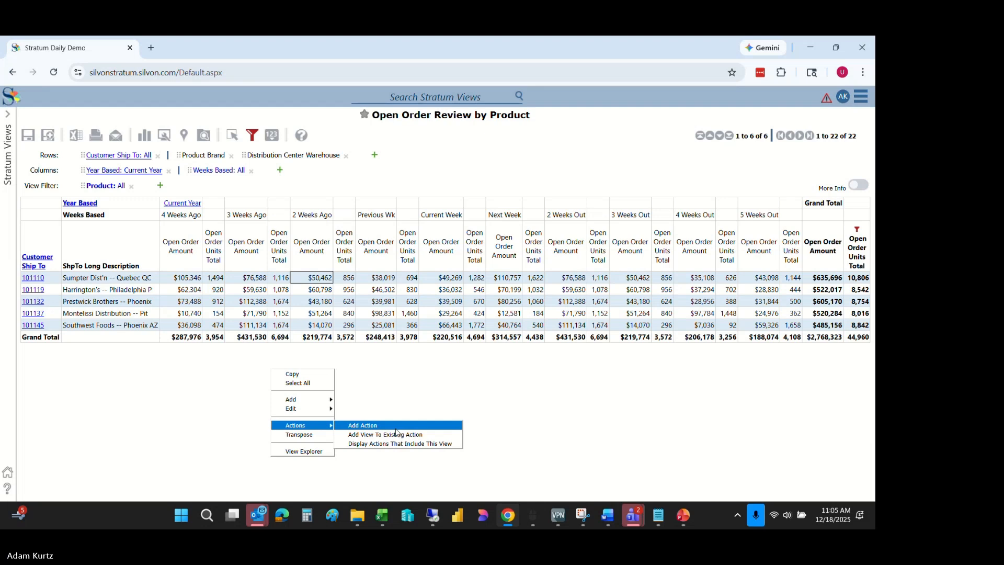
{"action": "left_click", "coordinate": [378, 425]}
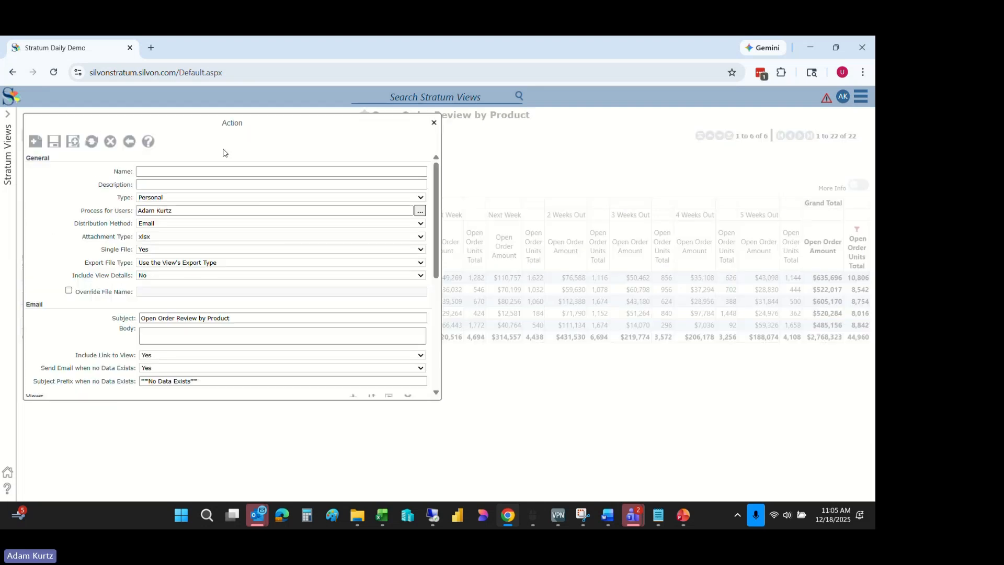
{"action": "left_click", "coordinate": [164, 169]}
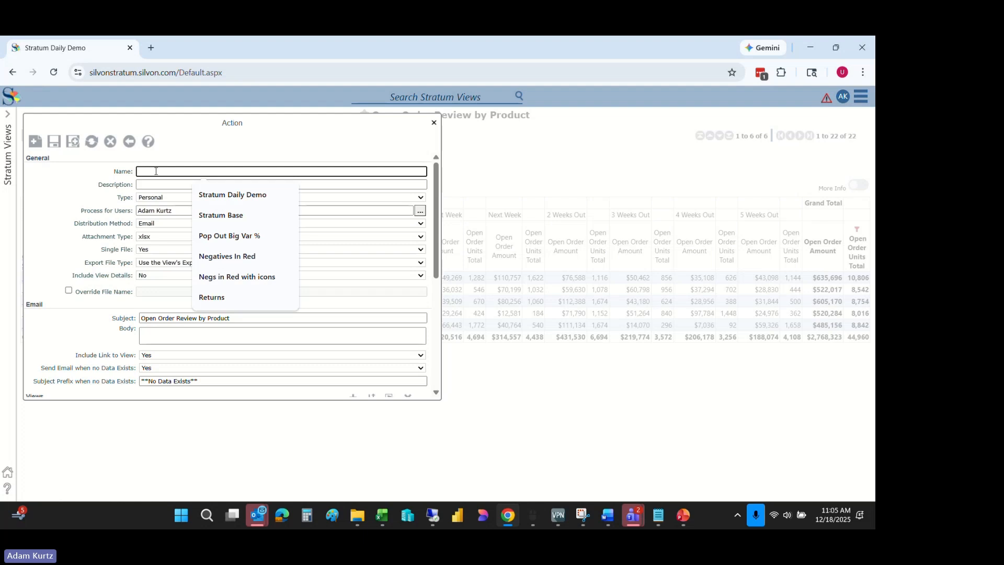
{"action": "type", "text": "B"}
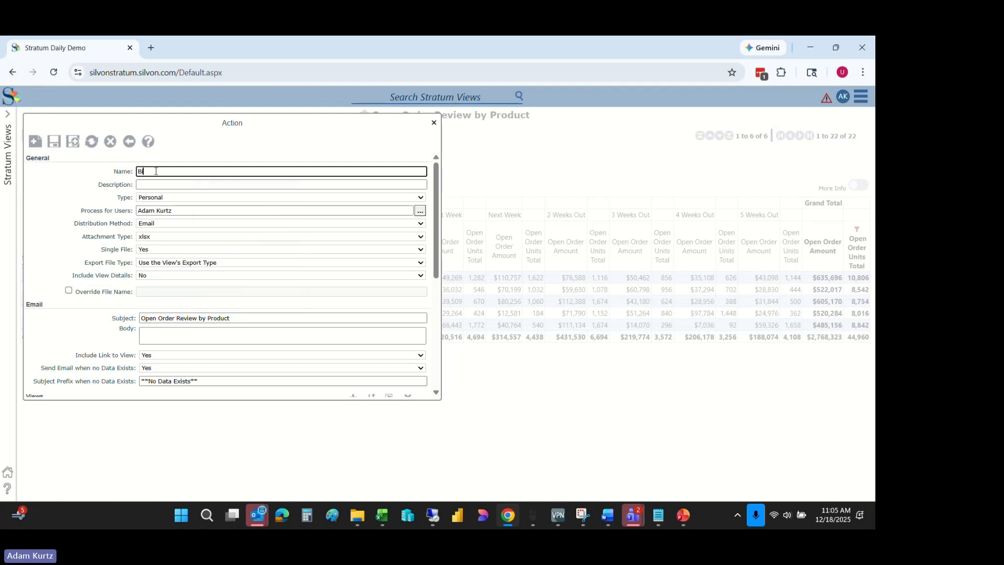
{"action": "key", "text": "BackSpace"}
{"action": "type", "text": "Strratum G"}
{"action": "key", "text": "BackSpace"}
{"action": "type", "text": "B"}
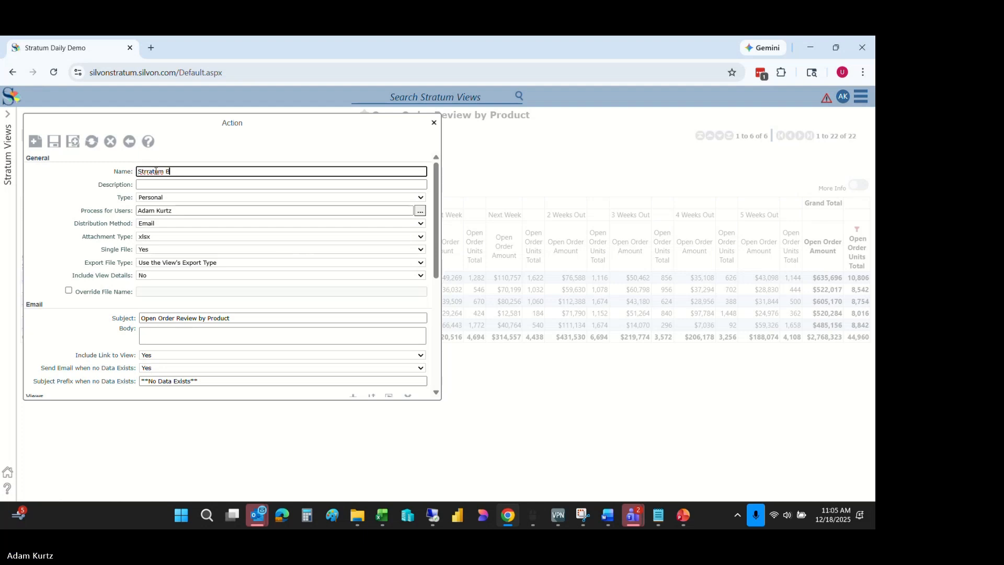
{"action": "type", "text": "ig Order "}
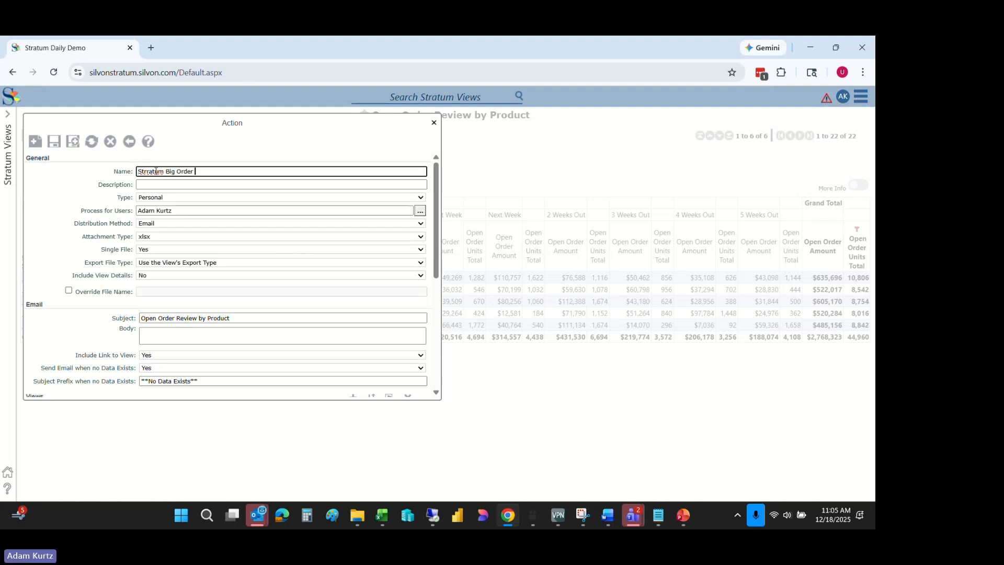
{"action": "type", "text": "Alert"}
{"action": "left_click", "coordinate": [177, 185]}
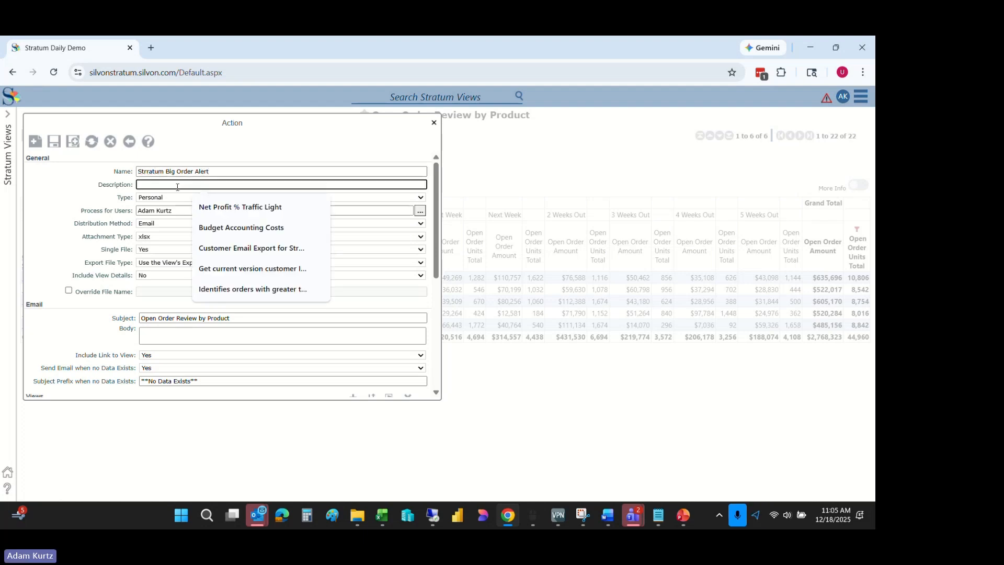
{"action": "left_click", "coordinate": [76, 199]}
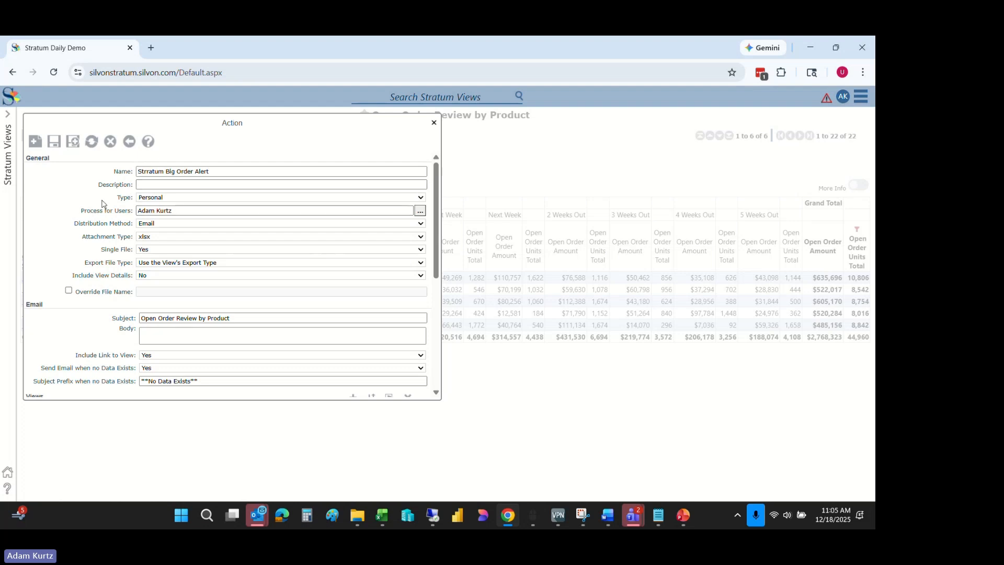
Set the action's type to Global, looking over the Personal alternative as well
{"action": "left_click", "coordinate": [159, 199]}
{"action": "left_click", "coordinate": [167, 213]}
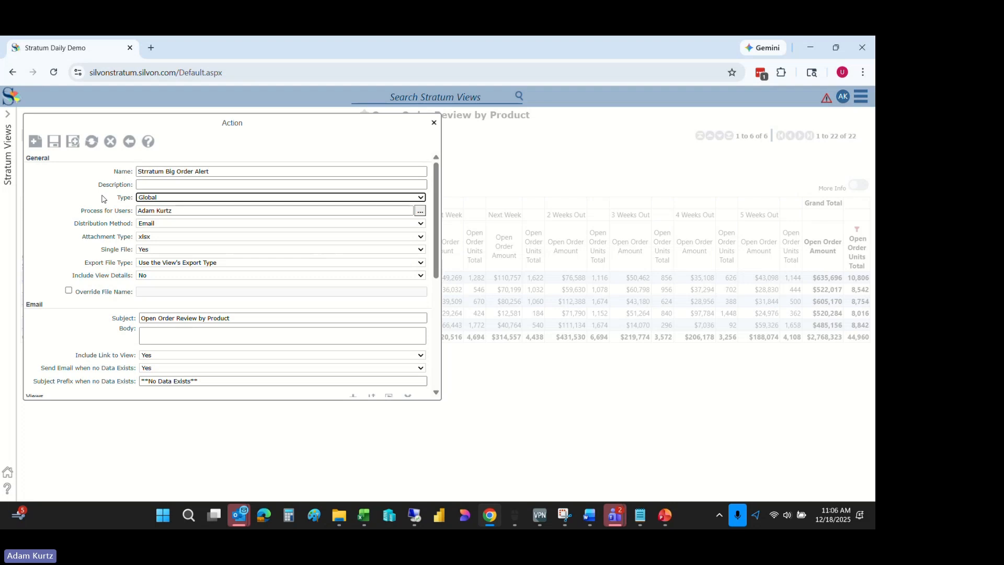
{"action": "left_click", "coordinate": [163, 198]}
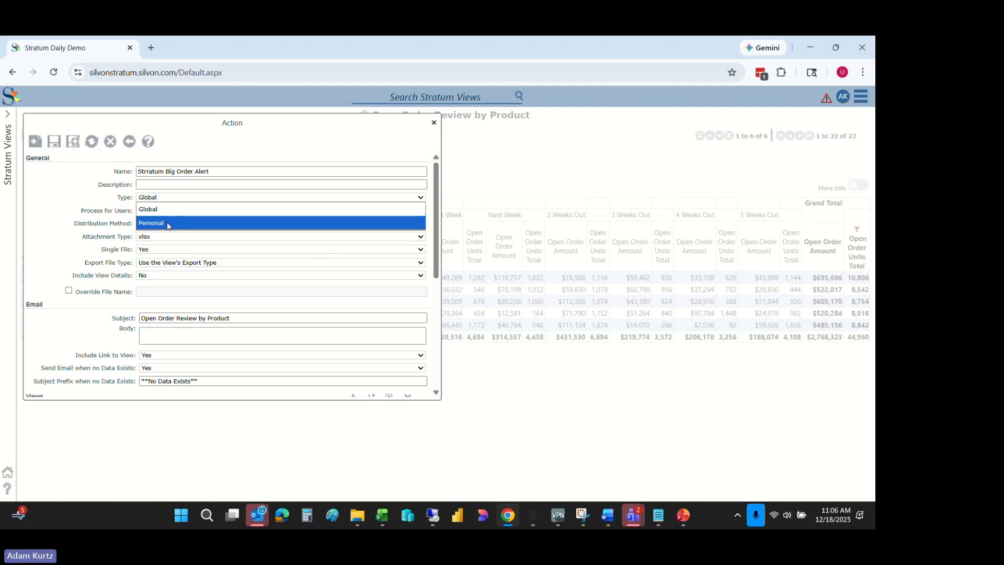
{"action": "left_click", "coordinate": [100, 206]}
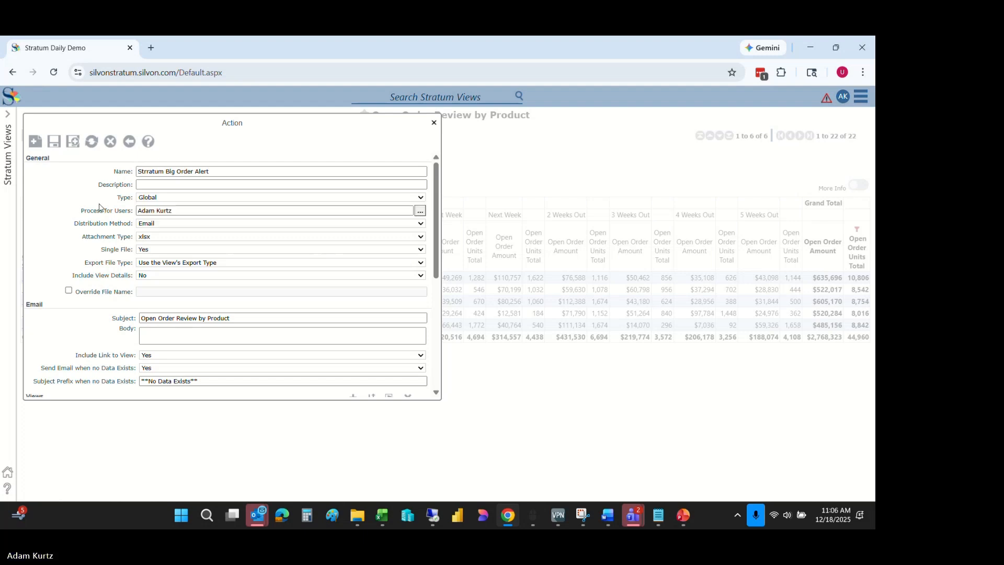
List all viewer user profiles the action could be processed for, and cancel the user selection
{"action": "left_click", "coordinate": [420, 211]}
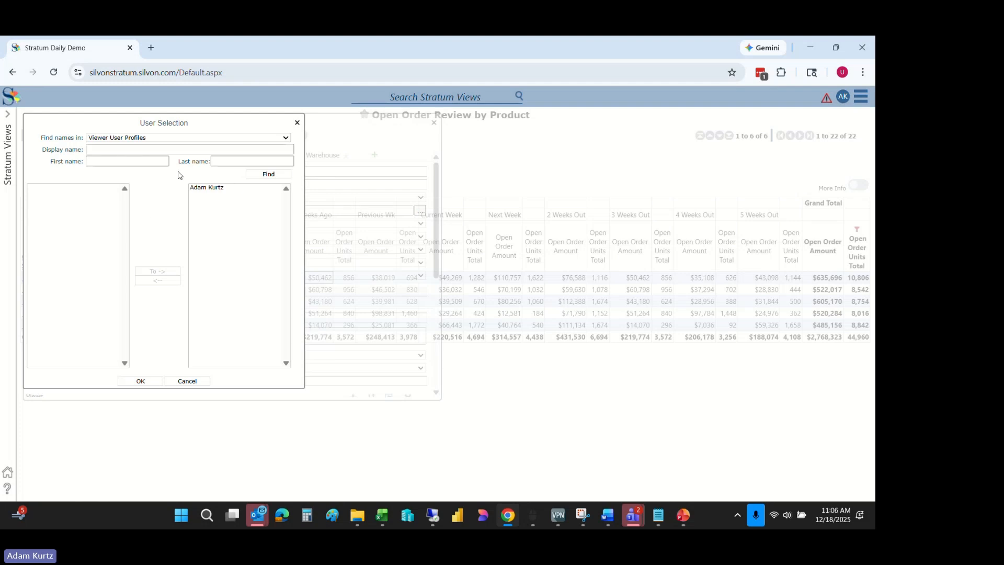
{"action": "left_click", "coordinate": [161, 150]}
{"action": "key", "text": "Return"}
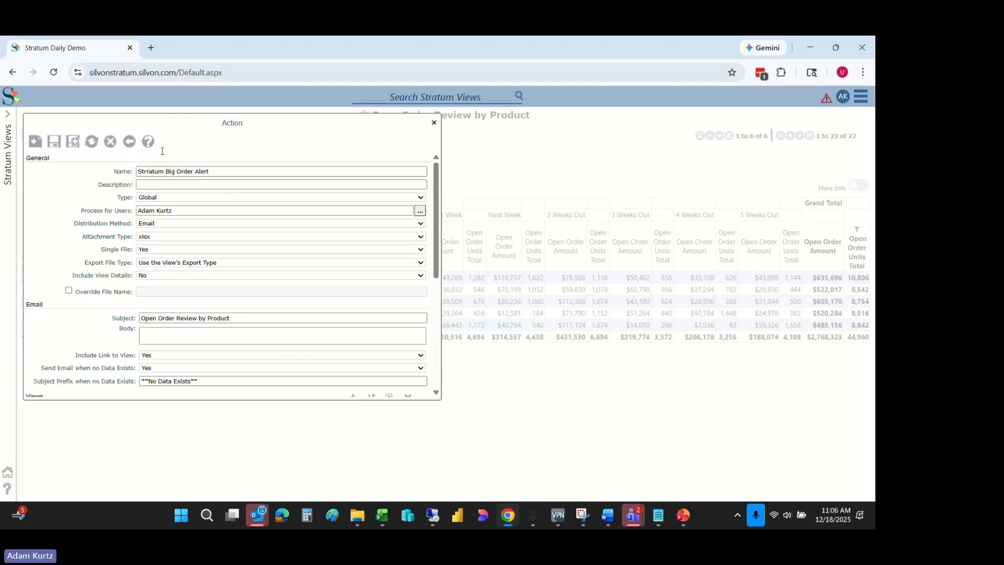
{"action": "left_click", "coordinate": [419, 211]}
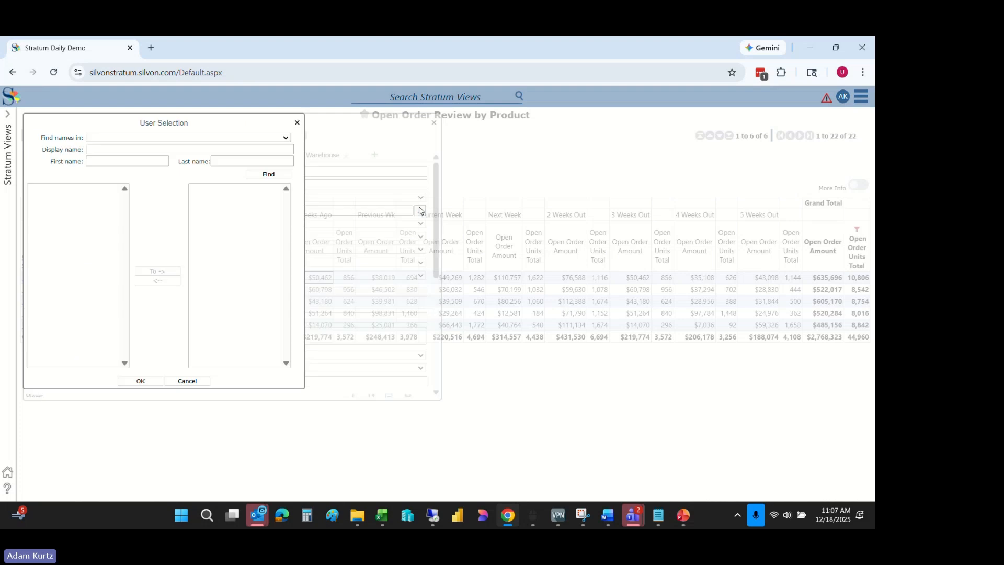
{"action": "left_click", "coordinate": [271, 175]}
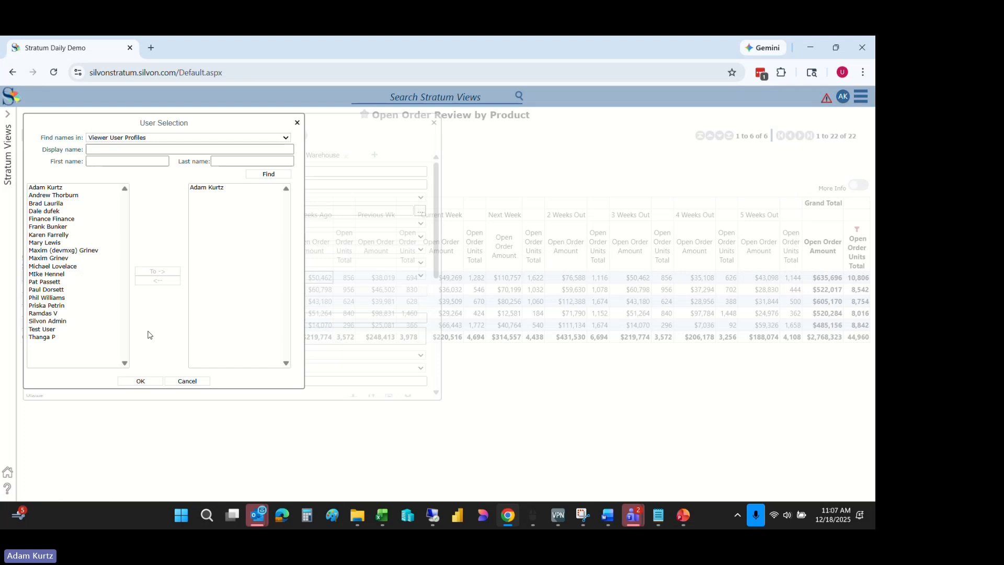
{"action": "left_click", "coordinate": [183, 381]}
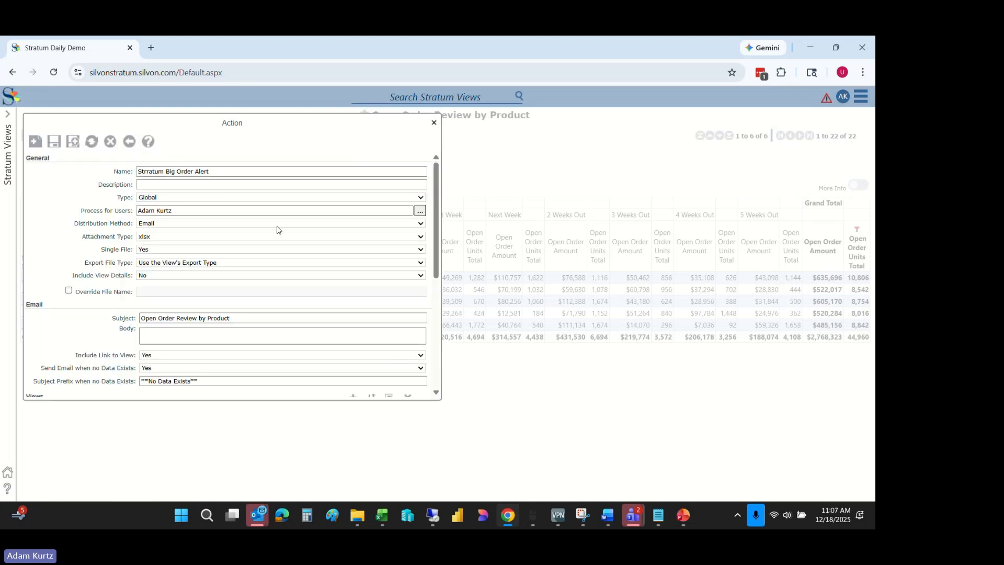
Look over the distribution methods offered for the action and keep Email
{"action": "left_click", "coordinate": [162, 225]}
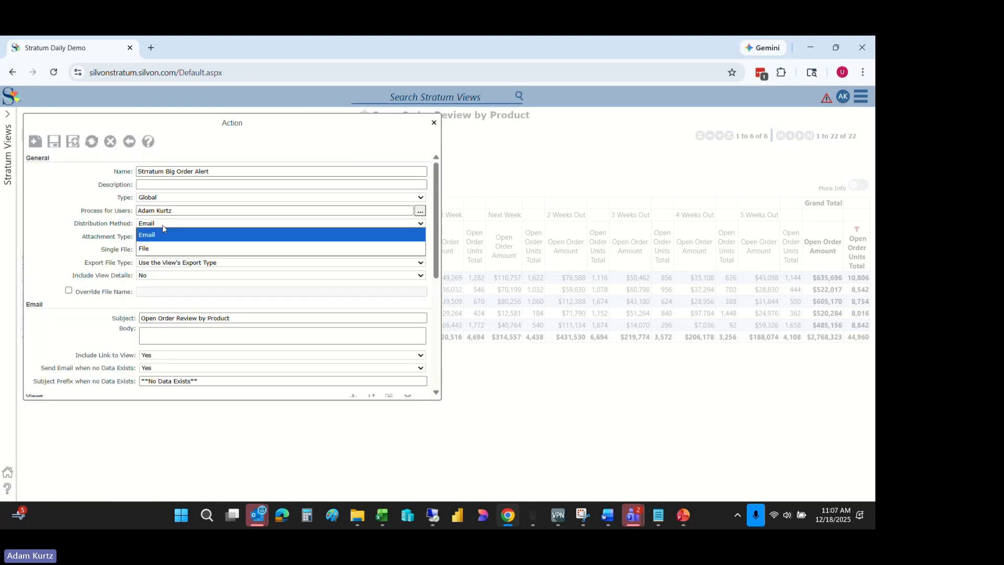
{"action": "left_click", "coordinate": [162, 225]}
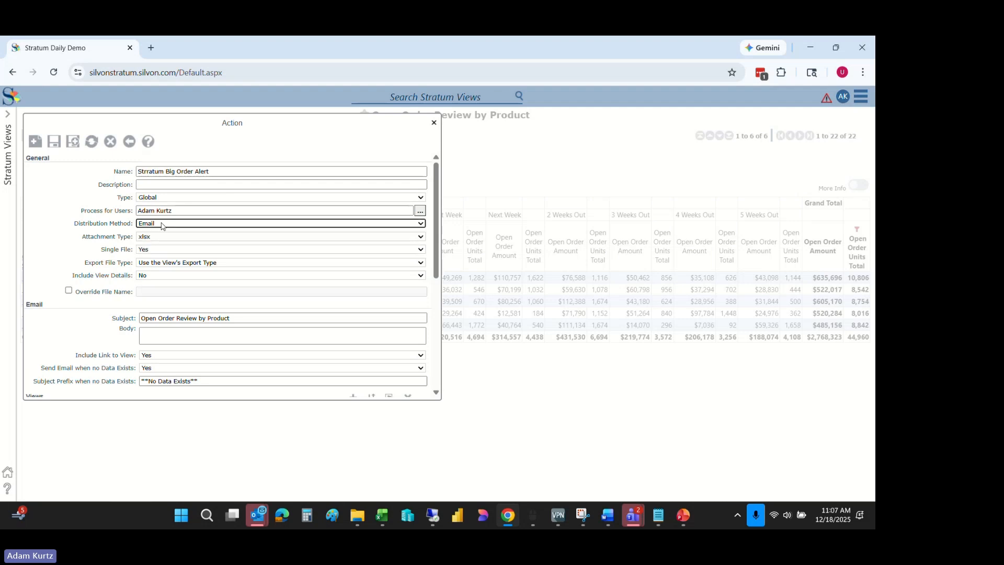
{"action": "left_click", "coordinate": [88, 230]}
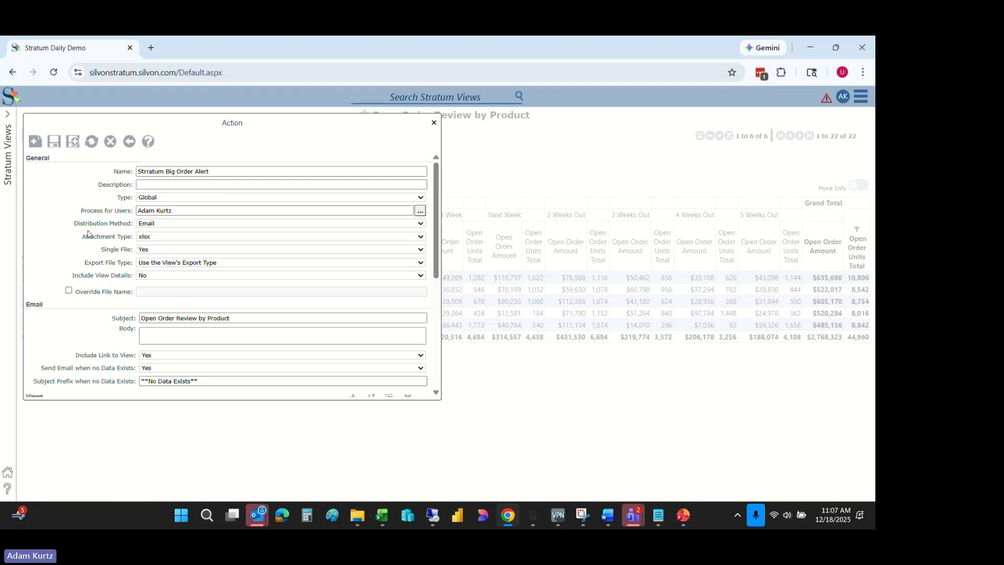
{"action": "left_click", "coordinate": [150, 223]}
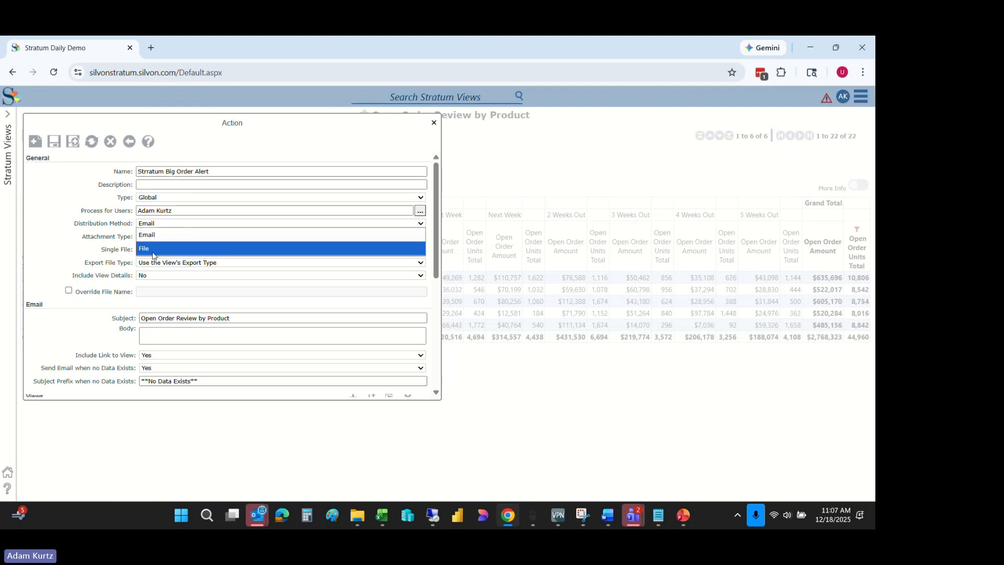
{"action": "left_click", "coordinate": [85, 228]}
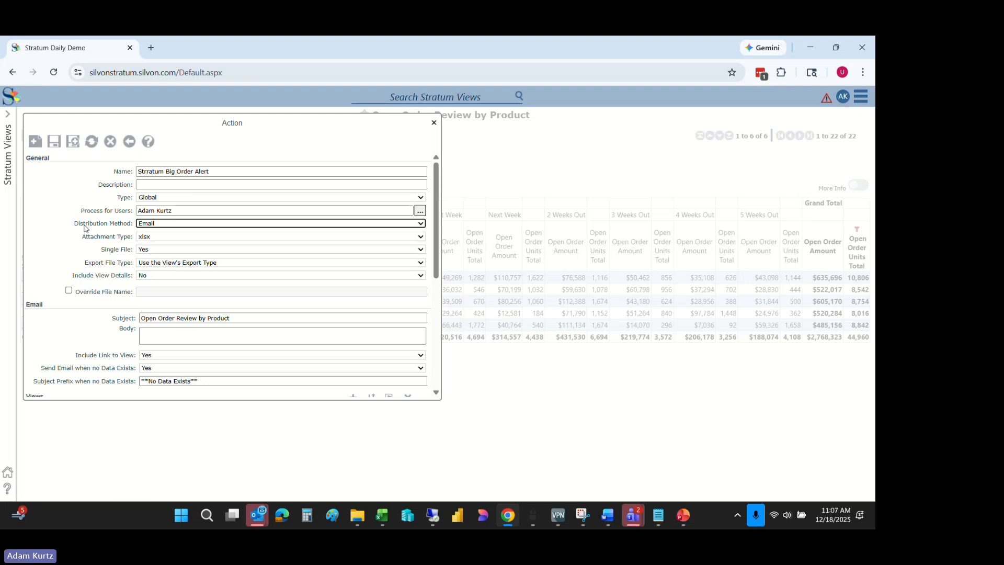
Look over the attachment types offered for the emailed action and keep xlsx
{"action": "left_click", "coordinate": [147, 237]}
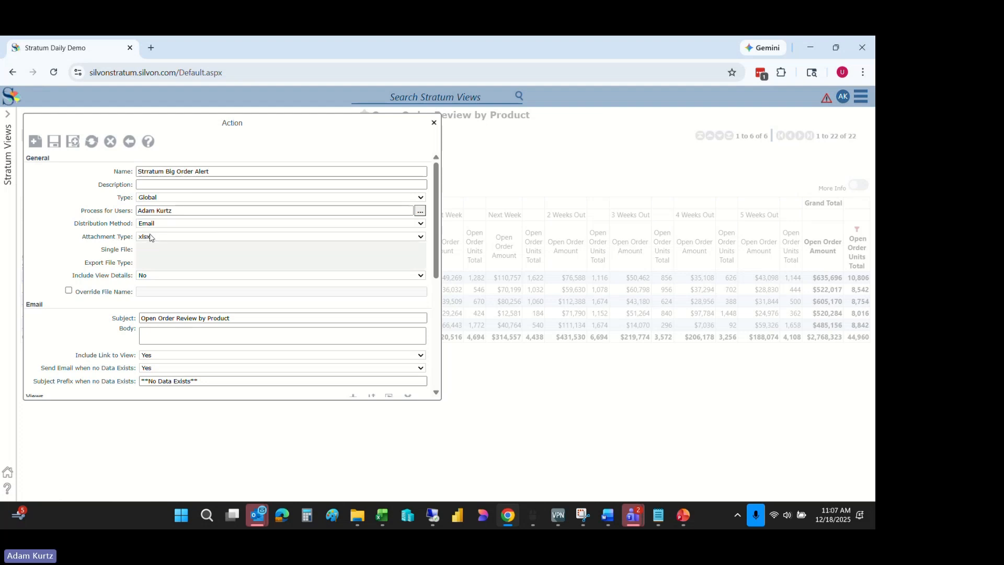
{"action": "left_click", "coordinate": [105, 238]}
{"action": "left_click", "coordinate": [105, 237]}
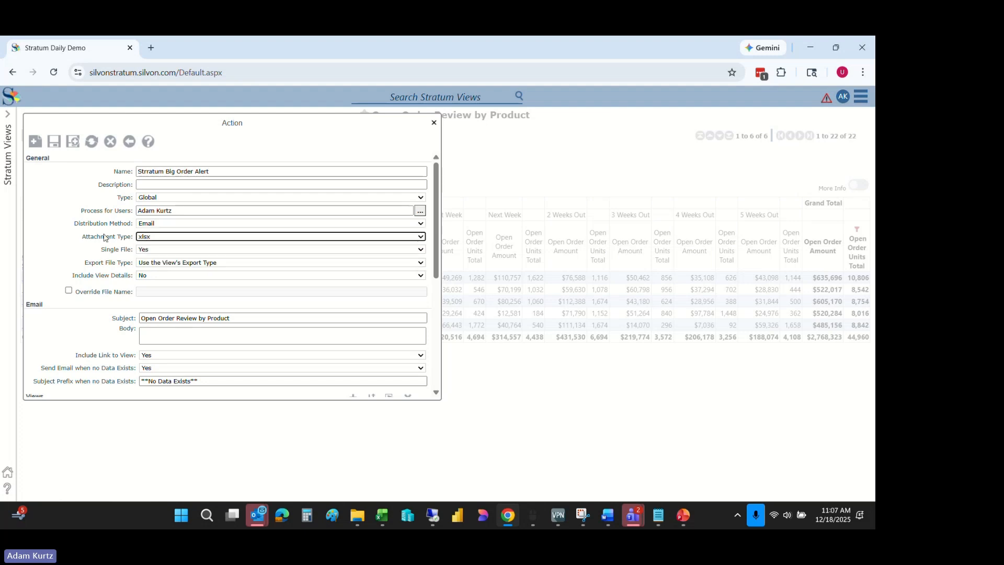
{"action": "left_click", "coordinate": [153, 237]}
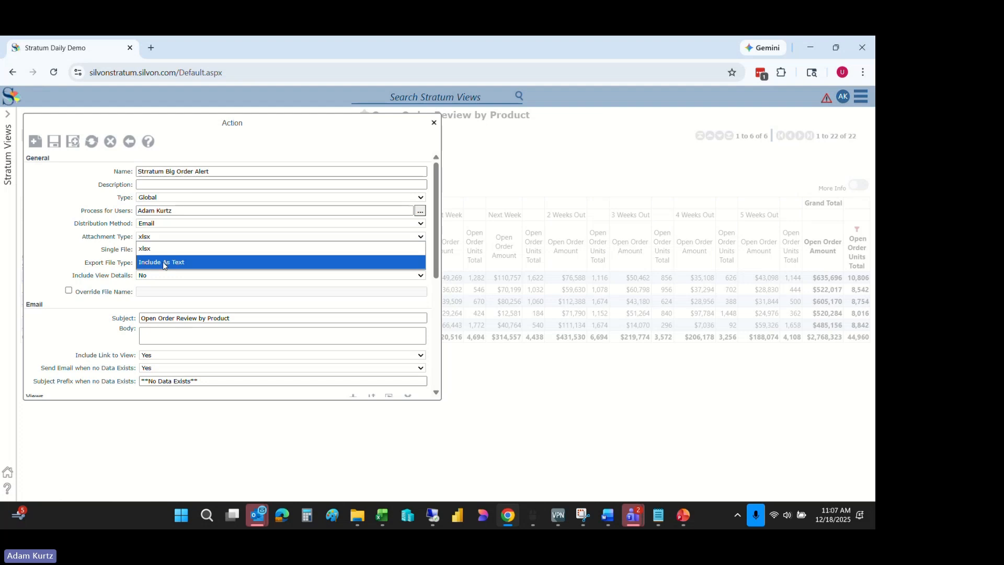
{"action": "left_click", "coordinate": [123, 245]}
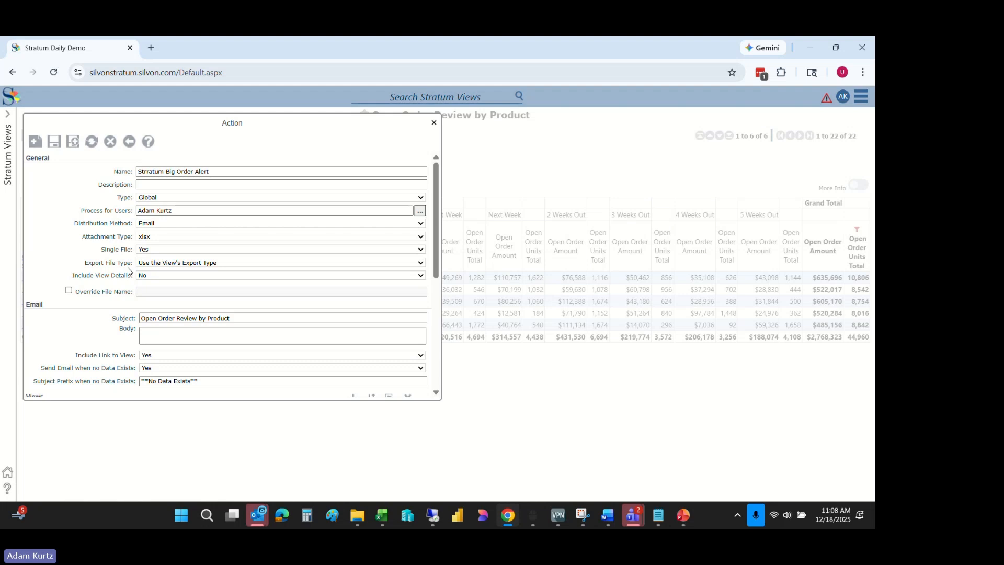
Set the export file type to Excel Report and include the view details in the action
{"action": "left_click", "coordinate": [200, 265]}
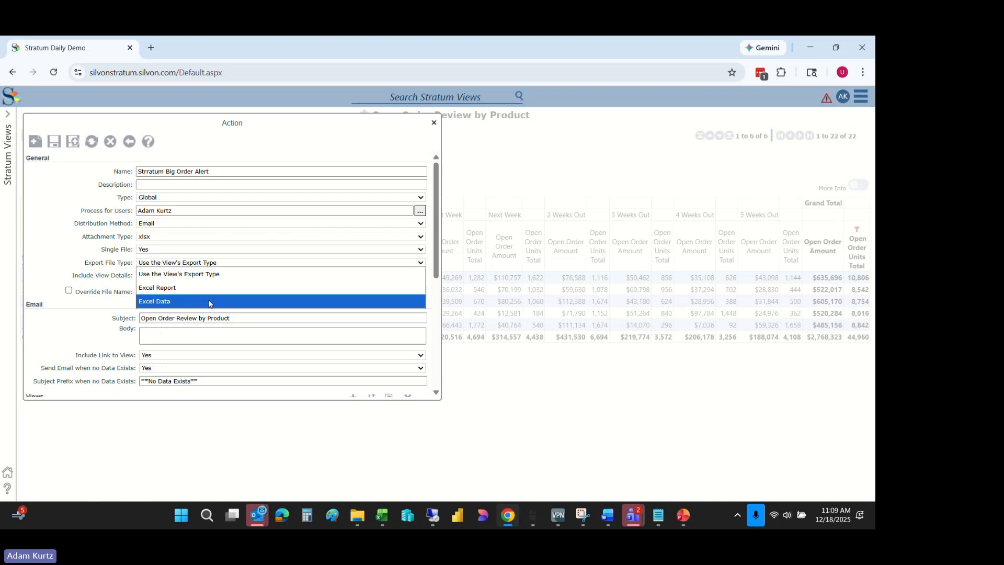
{"action": "left_click", "coordinate": [188, 287]}
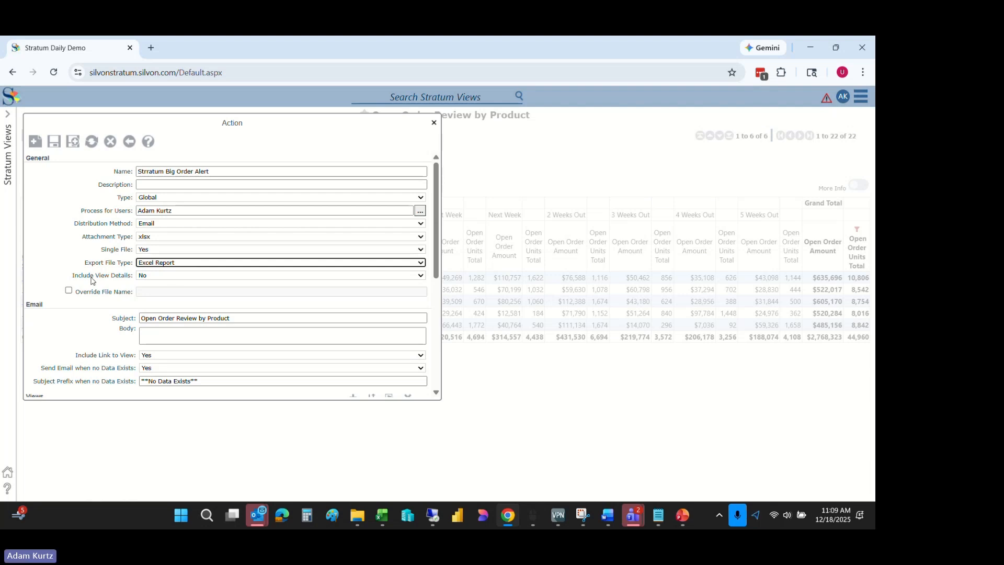
{"action": "left_click", "coordinate": [158, 276]}
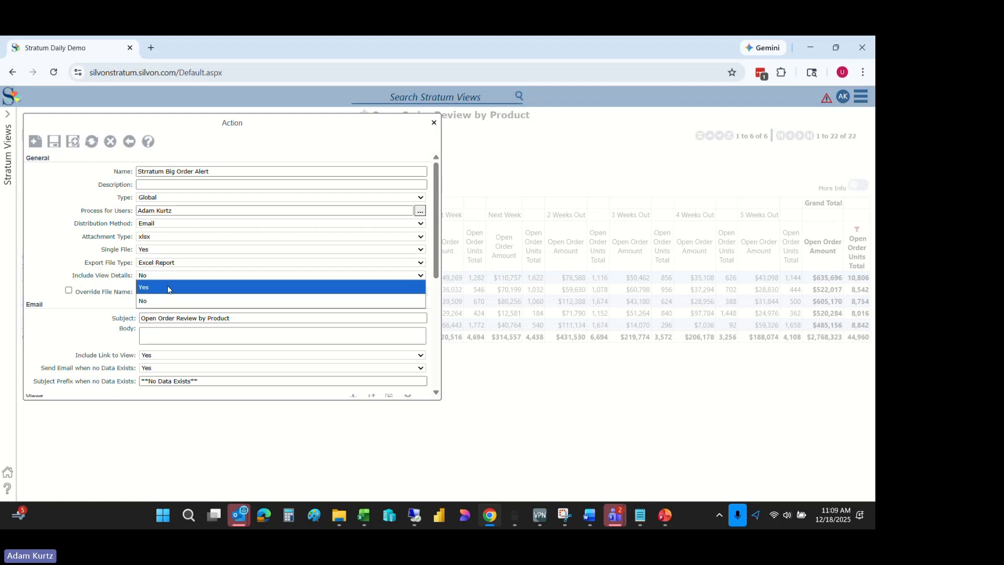
{"action": "left_click", "coordinate": [168, 288]}
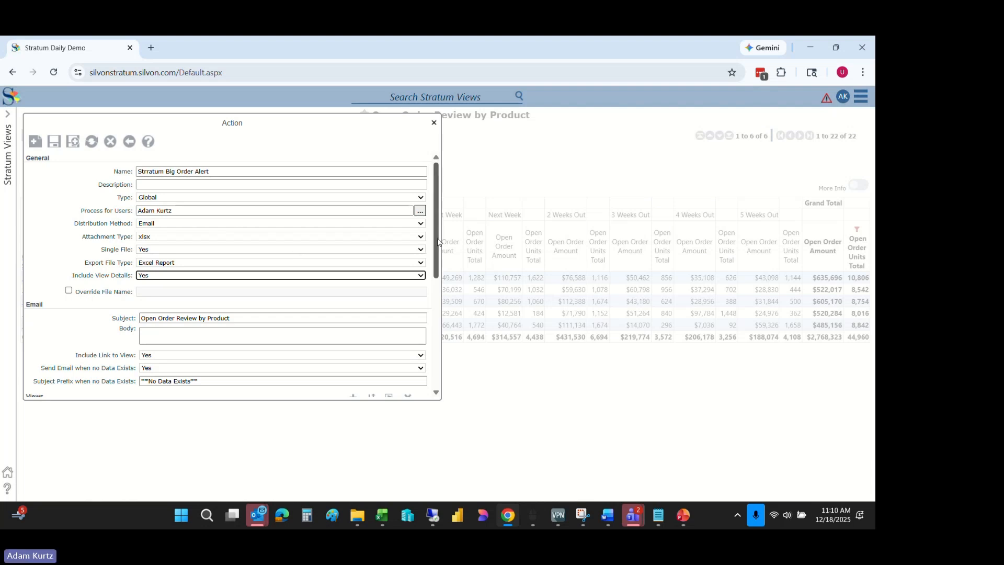
Replace the email subject with a copy of the action's name, "Strratum Big Order Alert"
{"action": "left_click_drag", "start_coordinate": [437, 246], "coordinate": [441, 297]}
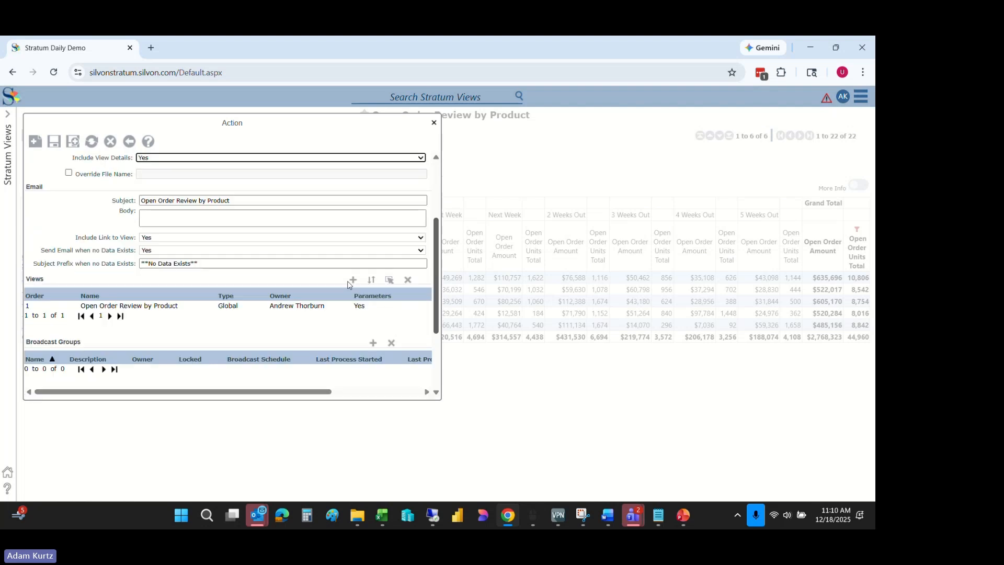
{"action": "left_click", "coordinate": [230, 198]}
{"action": "left_click_drag", "start_coordinate": [231, 196], "coordinate": [177, 197]}
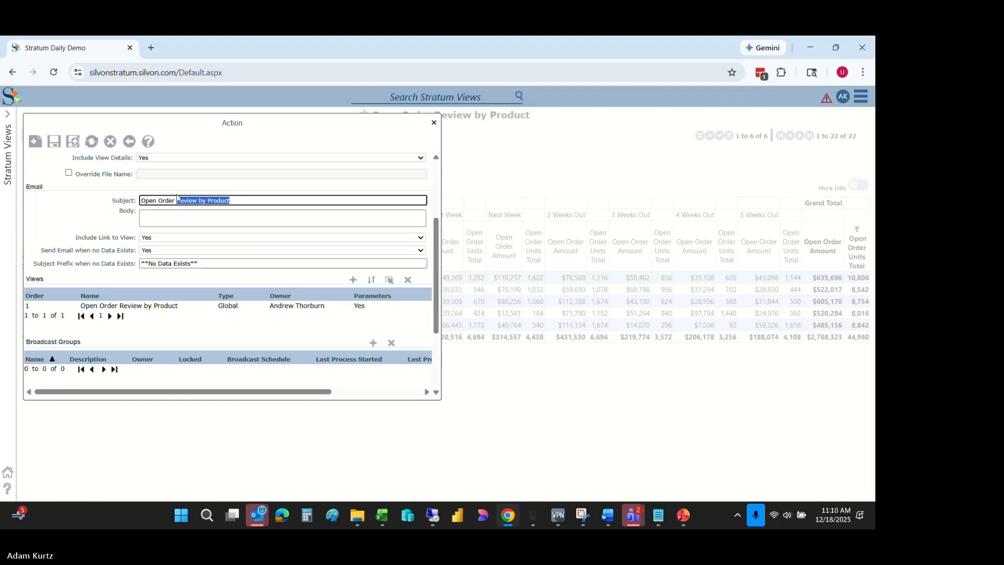
{"action": "left_click", "coordinate": [441, 237]}
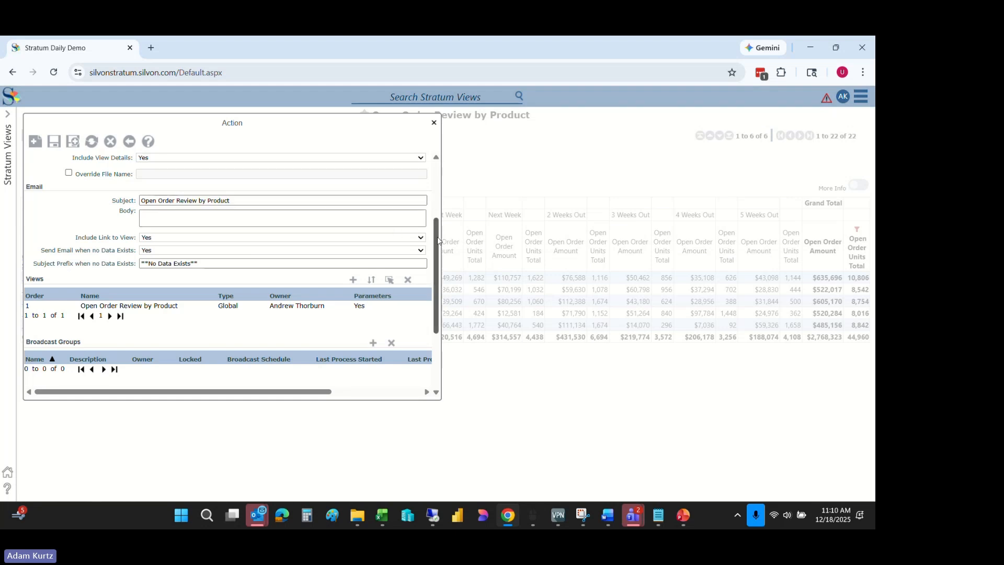
{"action": "scroll", "coordinate": [437, 240], "scroll_direction": "up", "scroll_amount": 3}
{"action": "left_click_drag", "start_coordinate": [225, 171], "coordinate": [54, 178]}
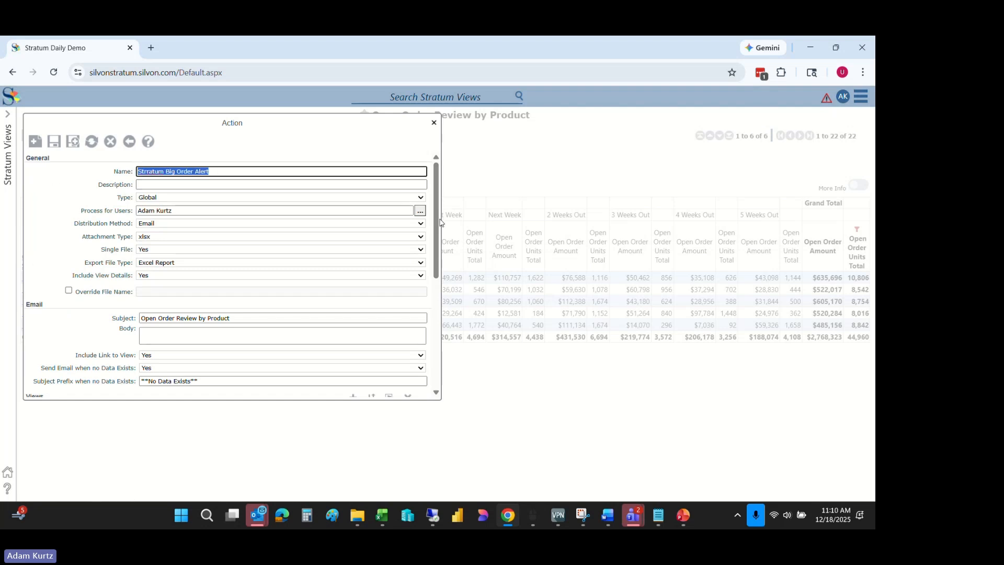
{"action": "scroll", "coordinate": [437, 245], "scroll_direction": "down", "scroll_amount": 1}
{"action": "scroll", "coordinate": [437, 246], "scroll_direction": "down", "scroll_amount": 3}
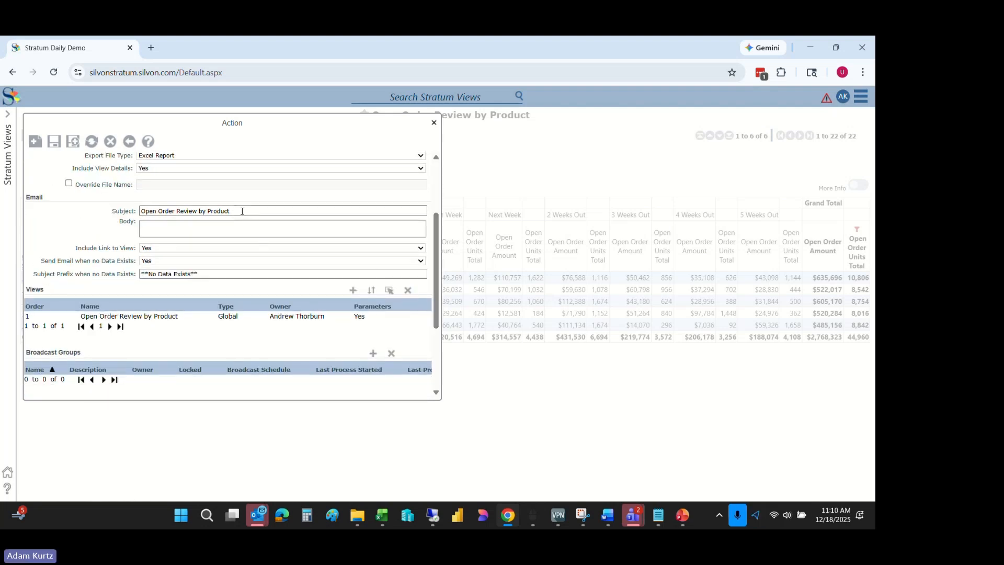
{"action": "left_click_drag", "start_coordinate": [243, 210], "coordinate": [85, 225]}
{"action": "type", "text": "Strratum Big Order Alert"}
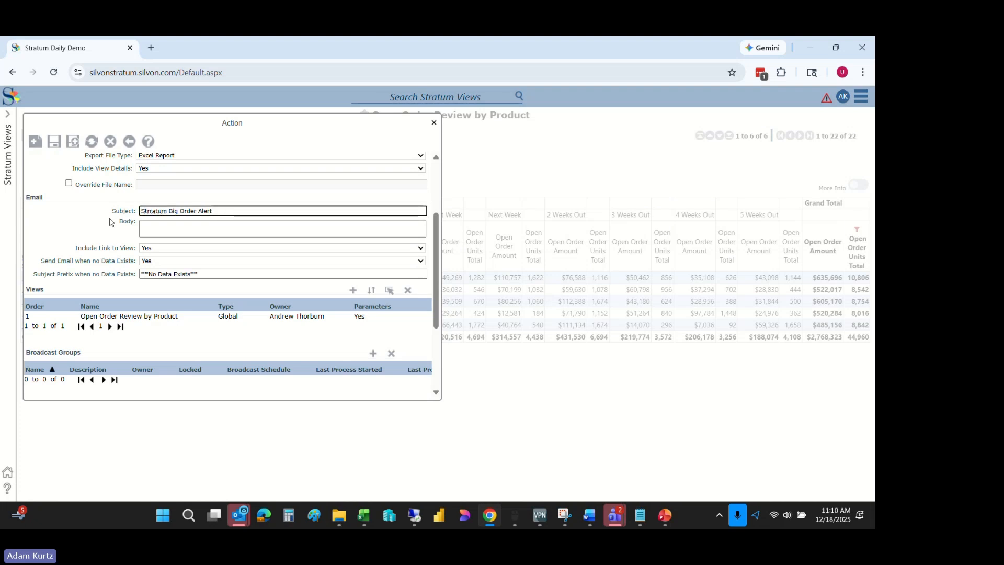
Correct the misspelled first word in both the email subject and the action name so each reads "Stratum Big Order Alert"
{"action": "left_click", "coordinate": [99, 223]}
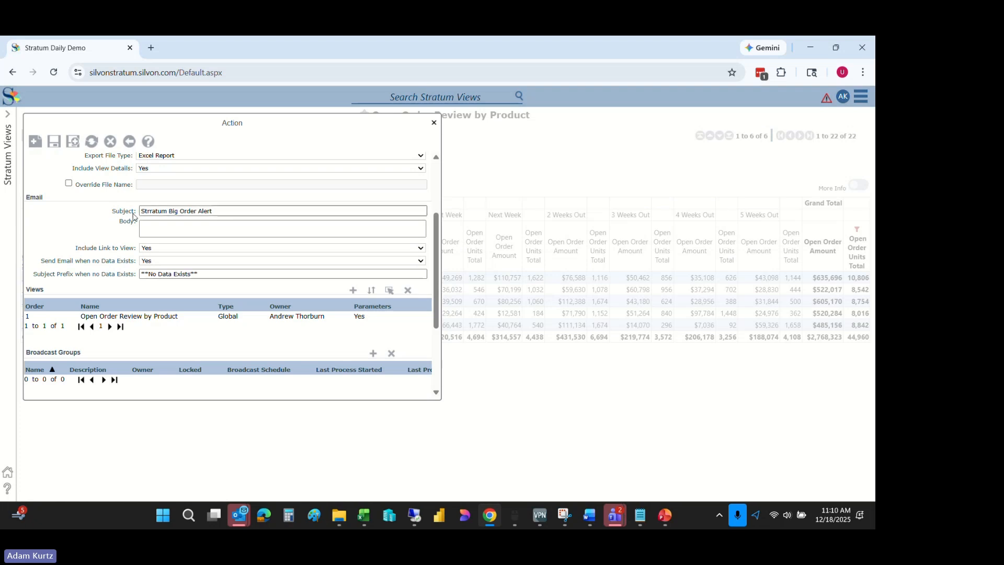
{"action": "left_click", "coordinate": [153, 211]}
{"action": "key", "text": "BackSpace"}
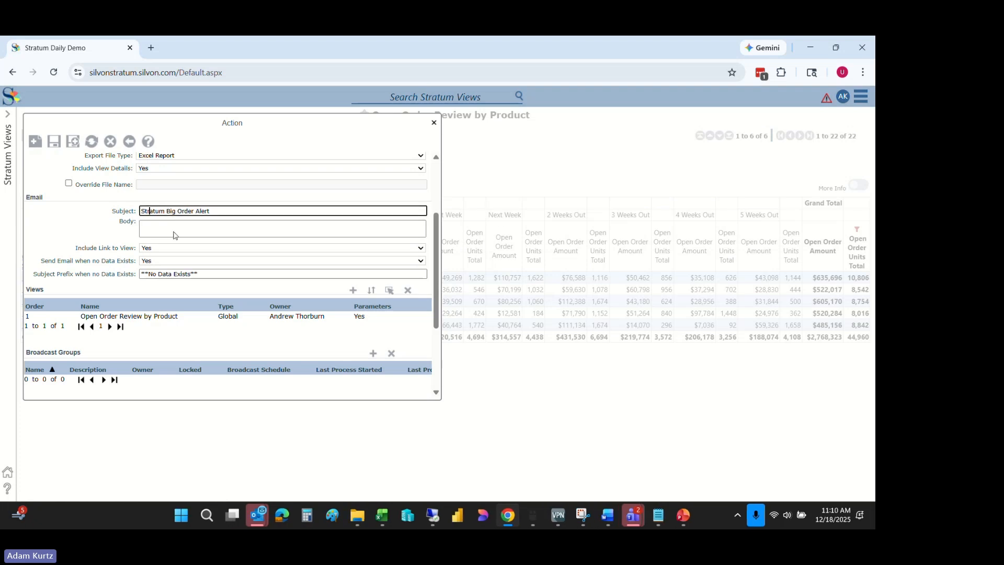
{"action": "scroll", "coordinate": [438, 215], "scroll_direction": "up", "scroll_amount": 3}
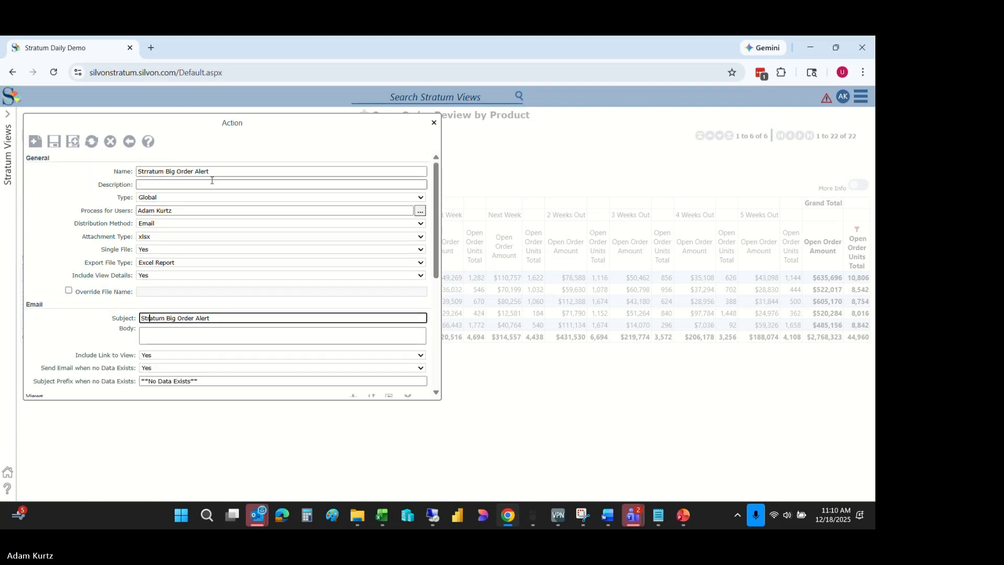
{"action": "left_click", "coordinate": [149, 171]}
{"action": "key", "text": "BackSpace"}
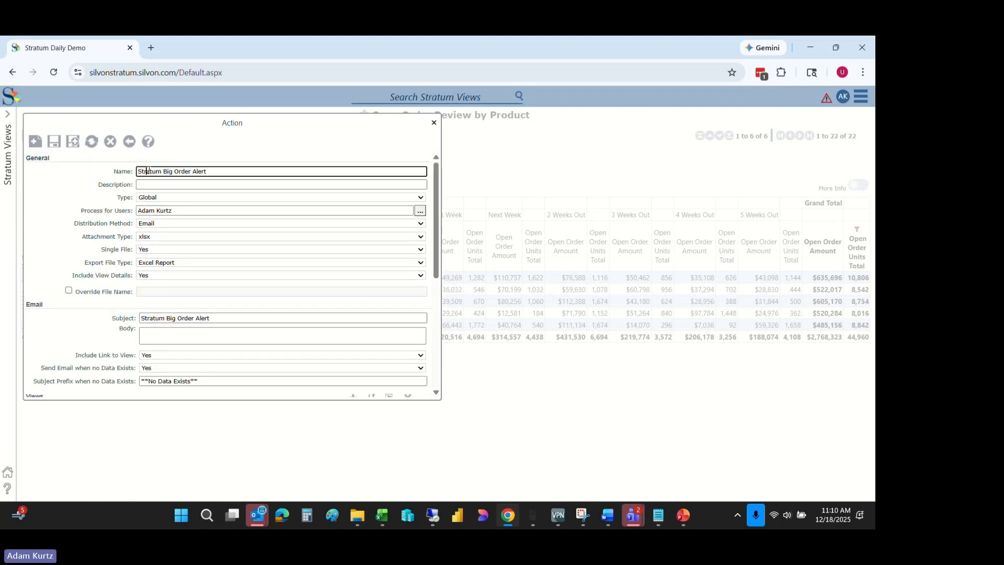
Enter "There are PRIORITY" as the email body of the action, correcting the spelling of the last word
{"action": "left_click_drag", "start_coordinate": [436, 244], "coordinate": [436, 301]}
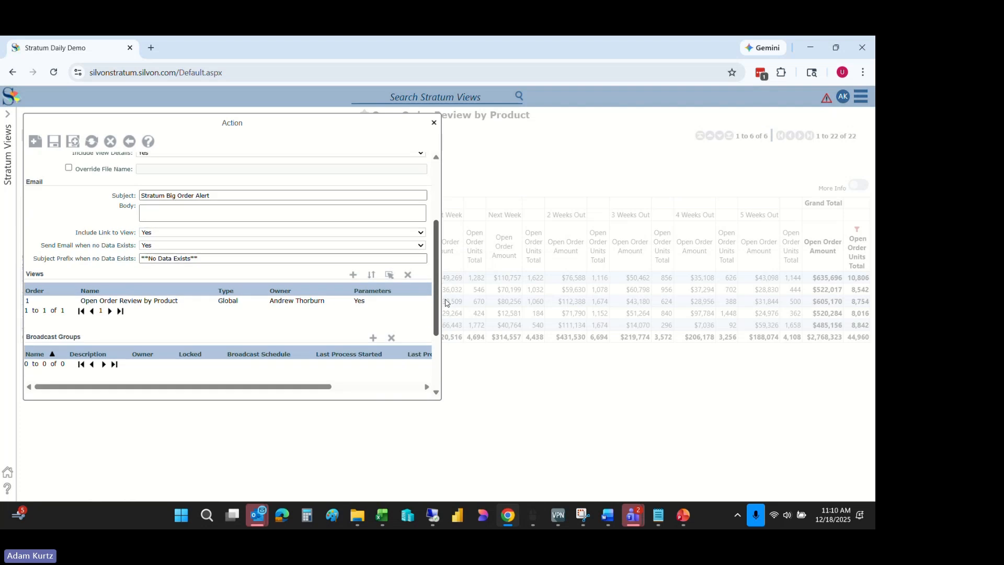
{"action": "left_click", "coordinate": [220, 207]}
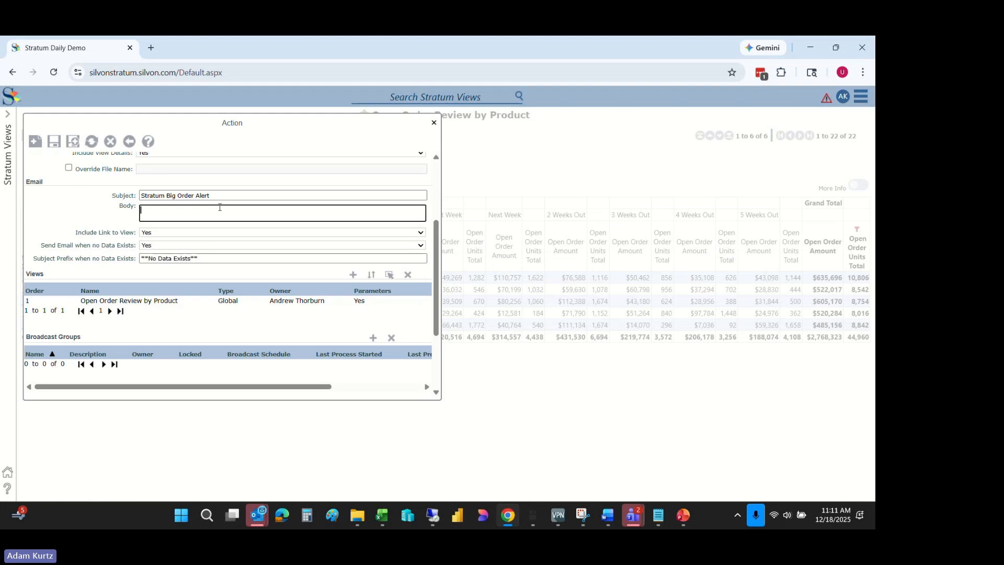
{"action": "type", "text": "There are PRIOROTY"}
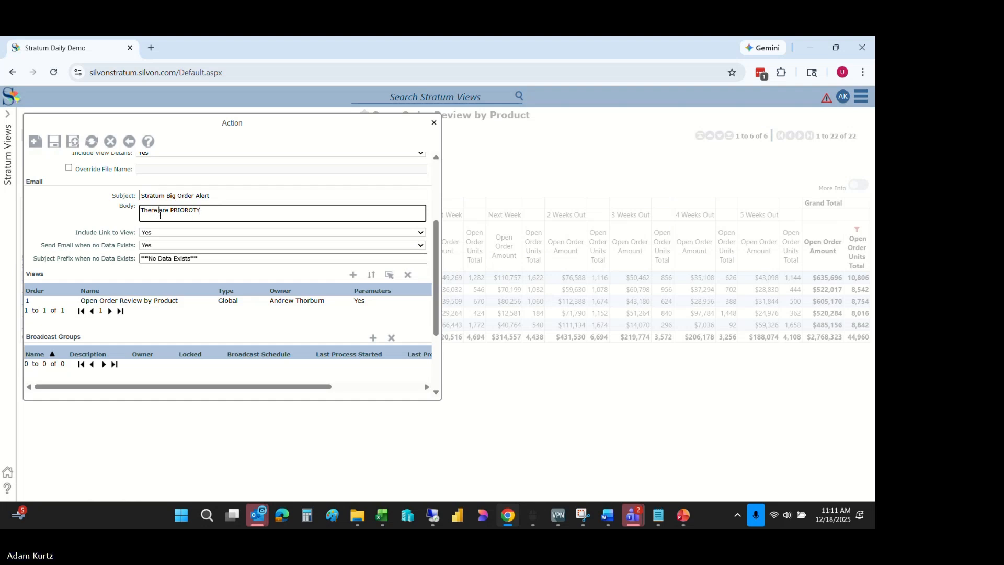
{"action": "left_click", "coordinate": [192, 212]}
{"action": "key", "text": "BackSpace"}
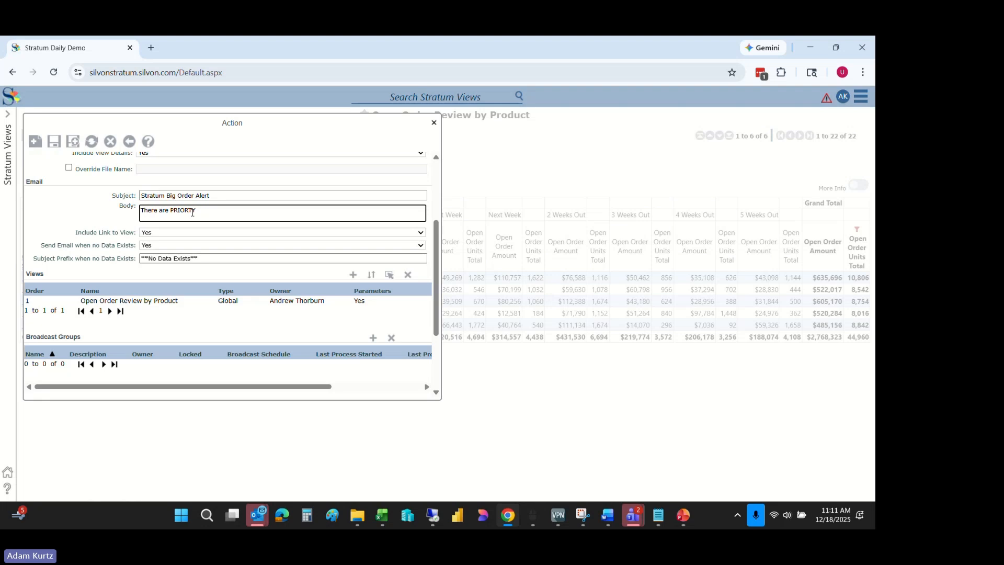
{"action": "type", "text": "I"}
Set the action not to send an email when no data exists
{"action": "left_click", "coordinate": [118, 243]}
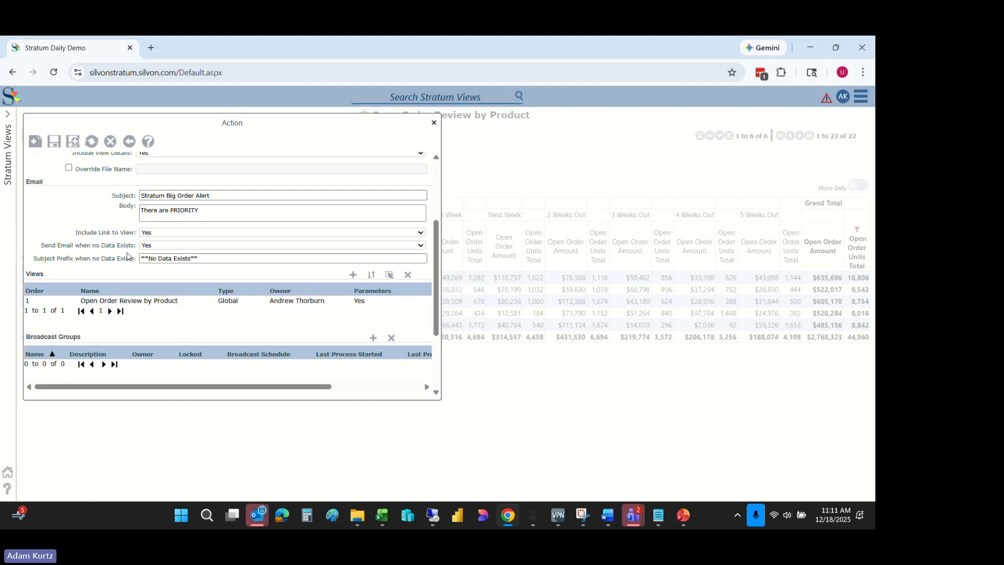
{"action": "left_click", "coordinate": [176, 245]}
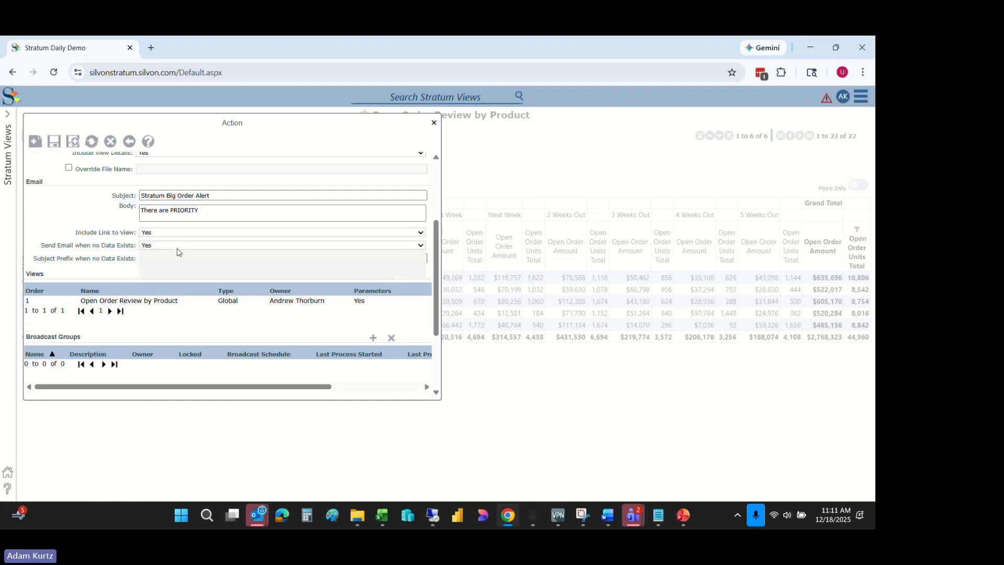
{"action": "left_click", "coordinate": [122, 254]}
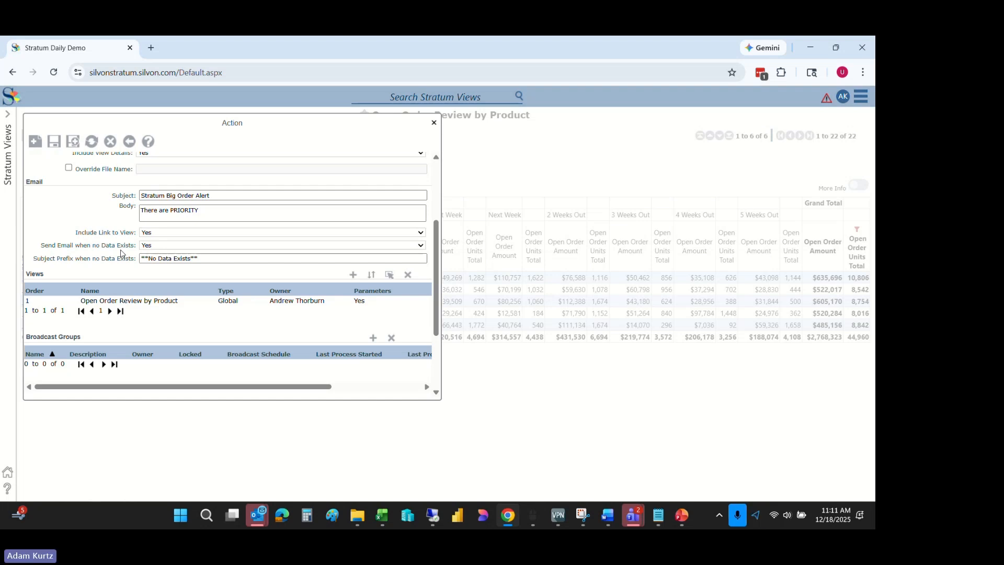
{"action": "left_click", "coordinate": [153, 246]}
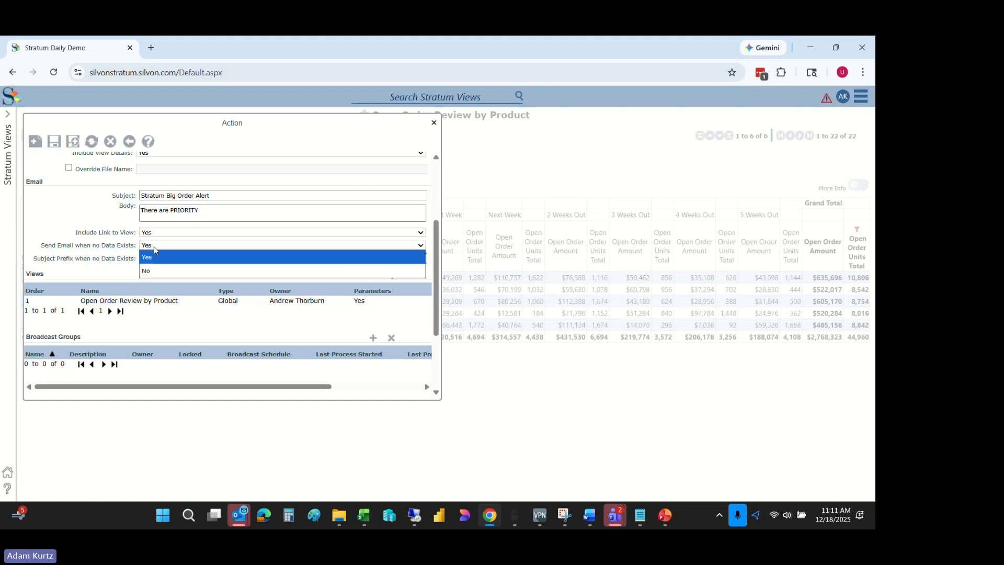
{"action": "left_click", "coordinate": [153, 269]}
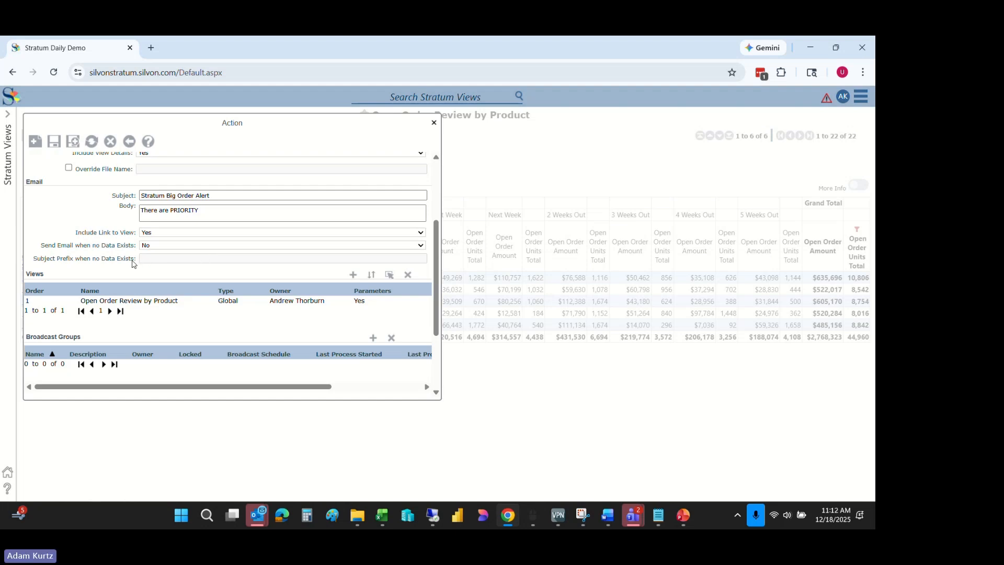
{"action": "scroll", "coordinate": [438, 284], "scroll_direction": "down", "scroll_amount": 2}
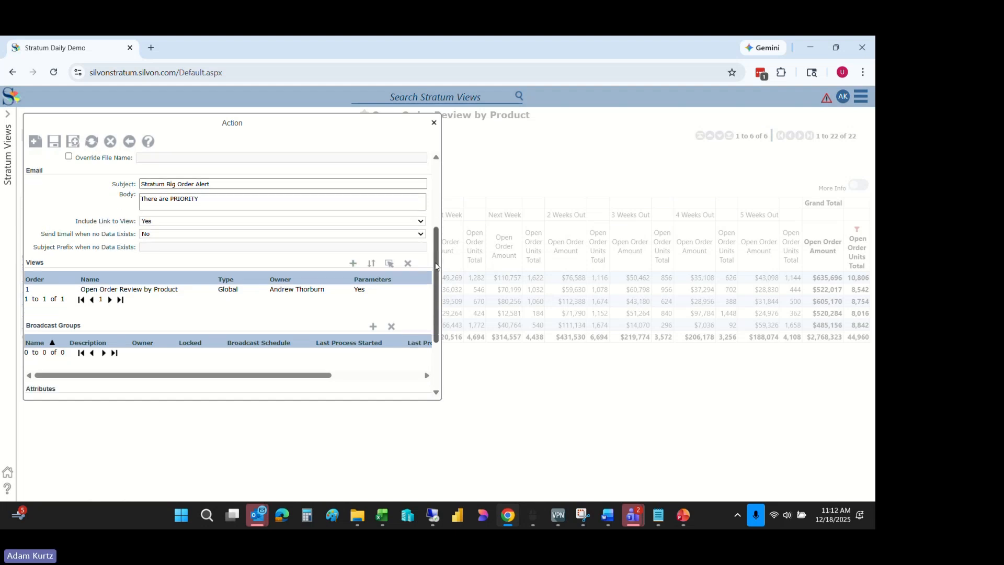
{"action": "scroll", "coordinate": [438, 284], "scroll_direction": "down", "scroll_amount": 1}
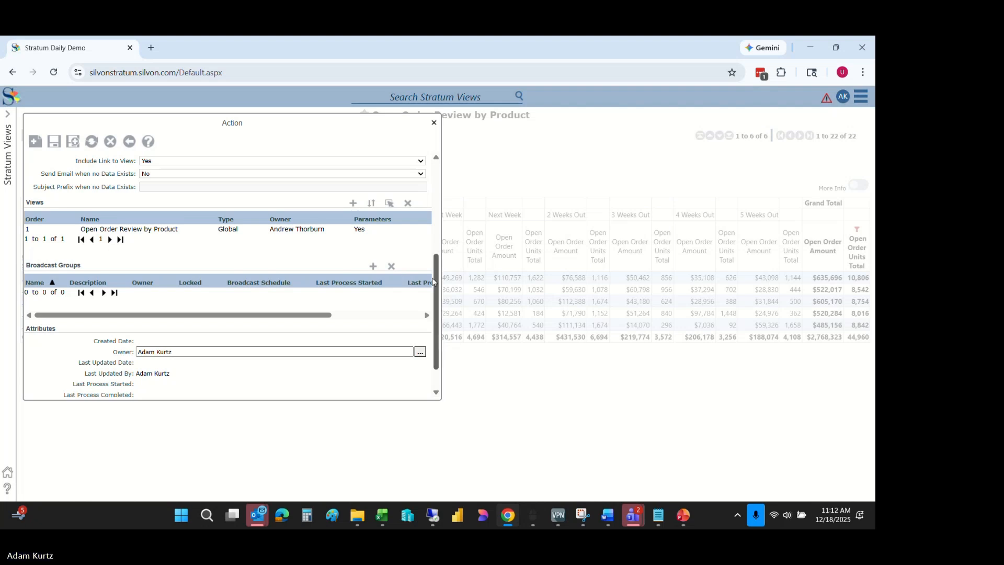
{"action": "left_click_drag", "start_coordinate": [435, 285], "coordinate": [435, 302]}
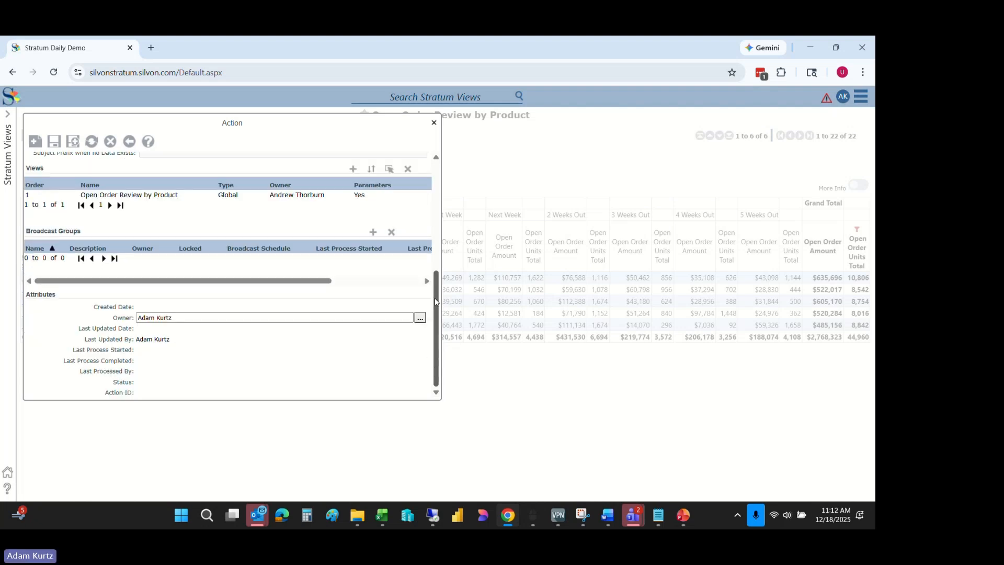
{"action": "left_click", "coordinate": [373, 232]}
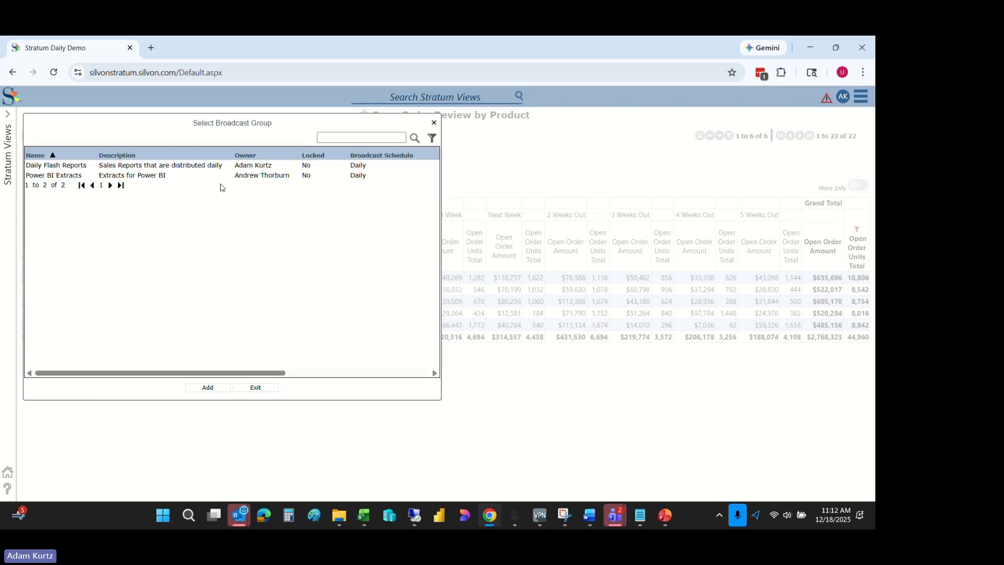
{"action": "left_click", "coordinate": [163, 165]}
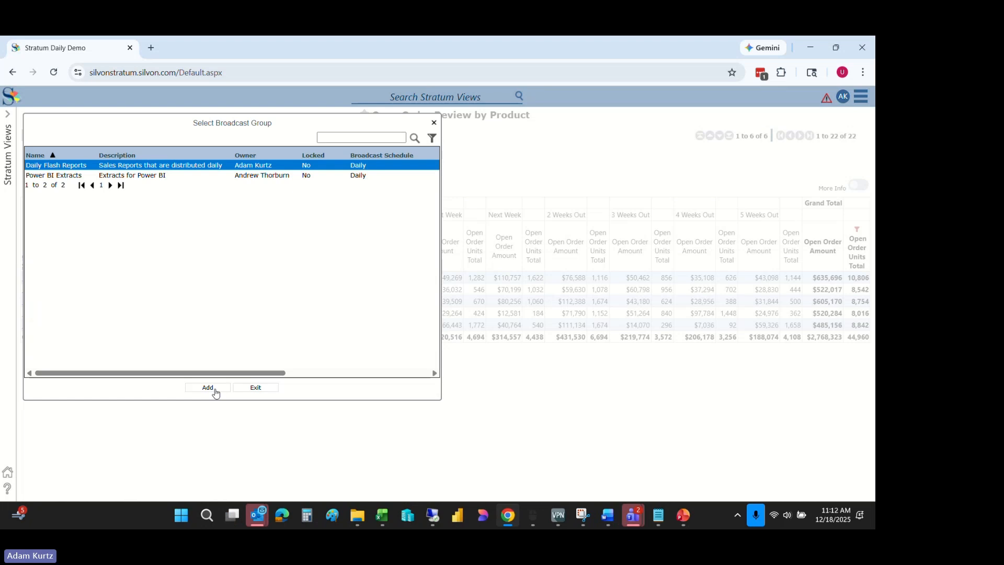
{"action": "left_click", "coordinate": [255, 387]}
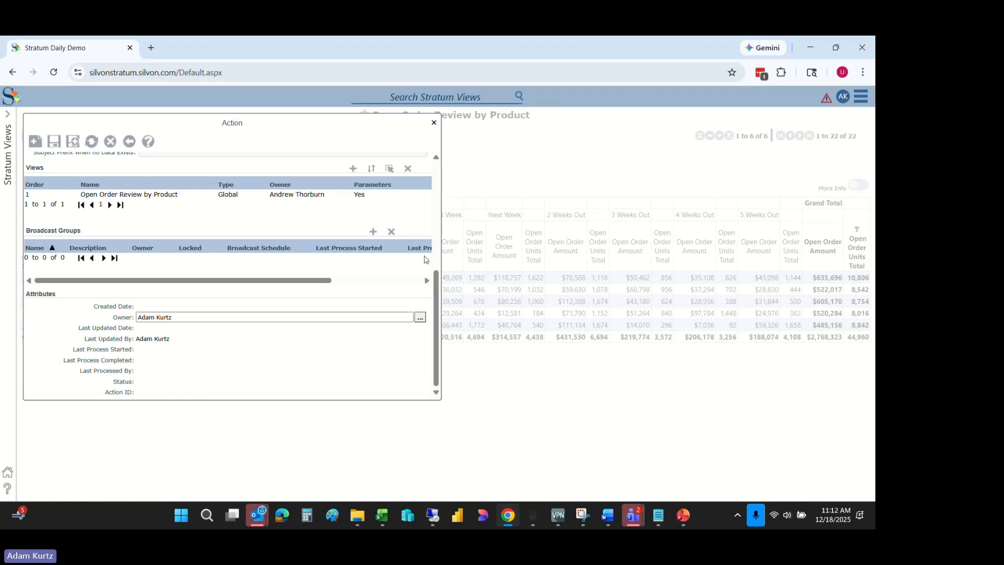
Add the Daily Flash Reports broadcast group to the action and return to the action's settings
{"action": "left_click", "coordinate": [373, 232]}
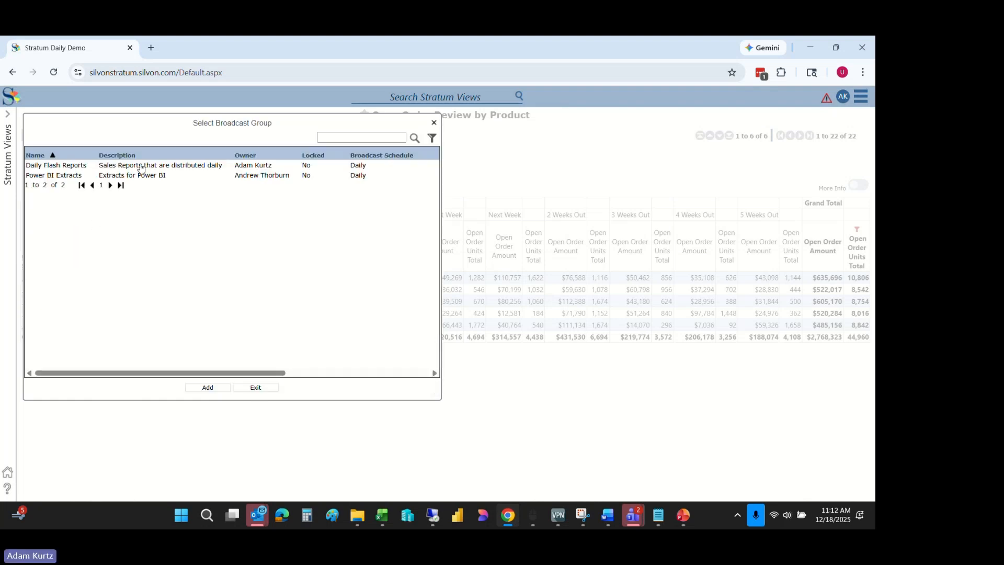
{"action": "left_click", "coordinate": [138, 167]}
{"action": "left_click", "coordinate": [208, 389]}
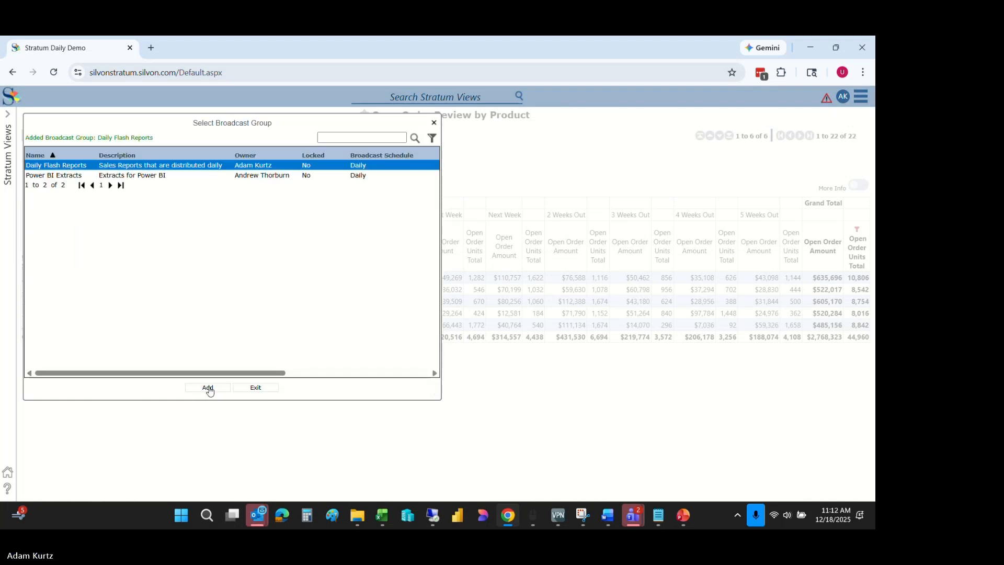
{"action": "left_click", "coordinate": [256, 388]}
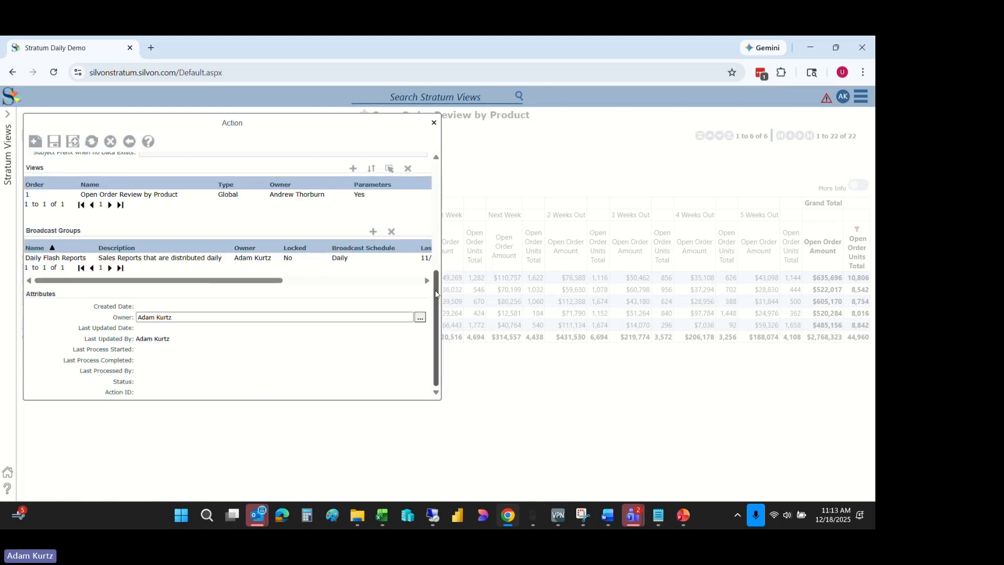
Save the Stratum Big Order Alert action and process it immediately, accepting the processing confirmation
{"action": "left_click_drag", "start_coordinate": [435, 290], "coordinate": [441, 304]}
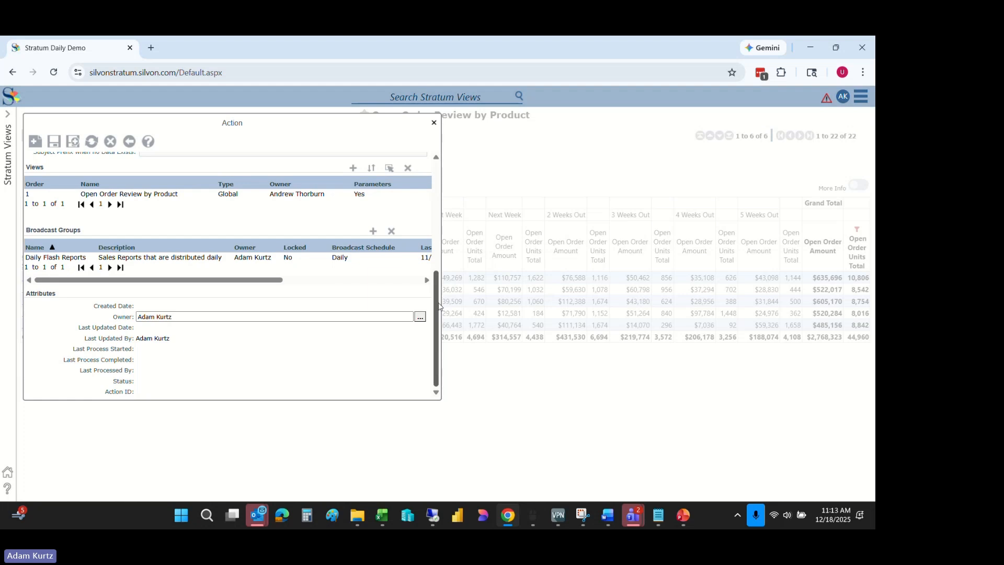
{"action": "left_click", "coordinate": [54, 143]}
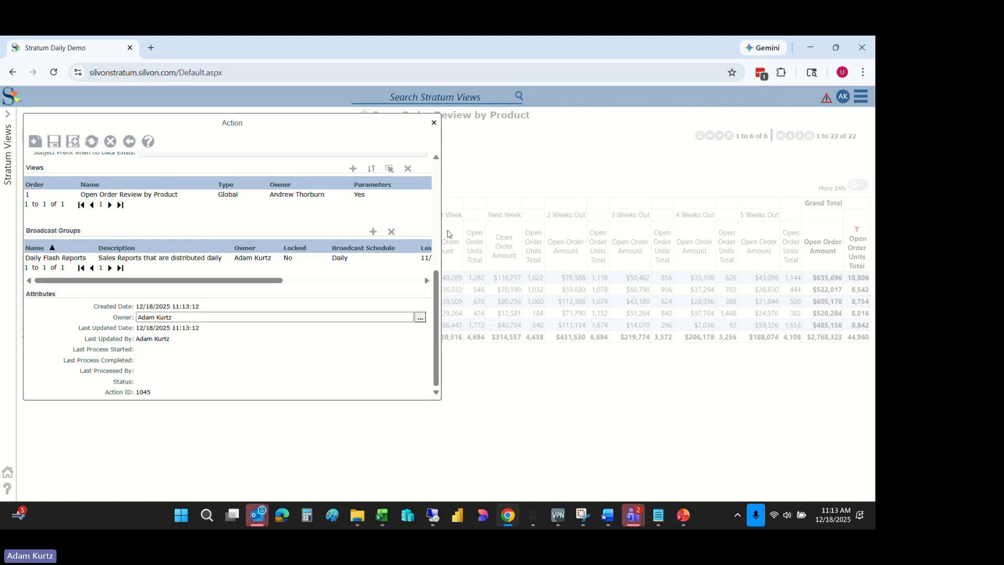
{"action": "scroll", "coordinate": [434, 269], "scroll_direction": "up", "scroll_amount": 4}
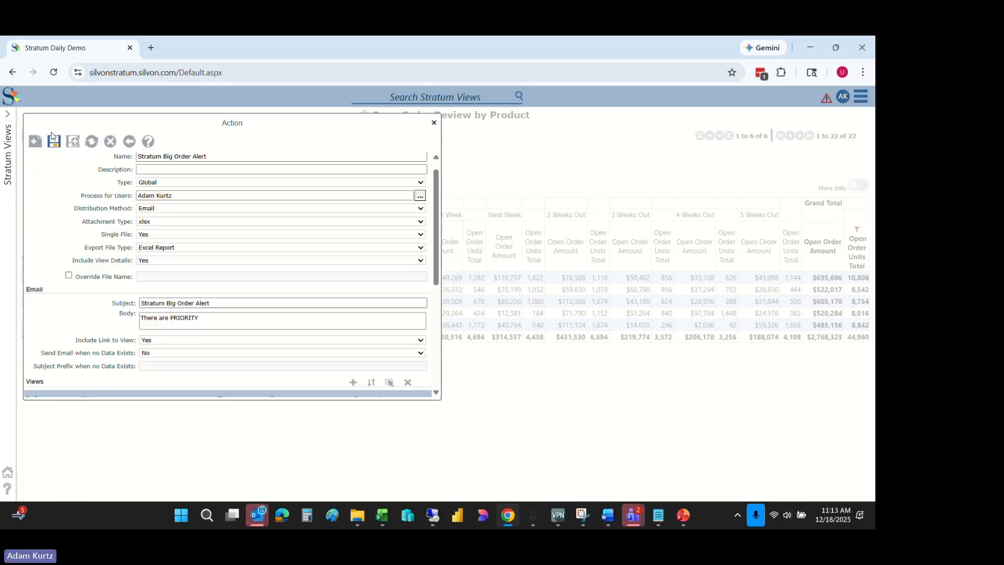
{"action": "left_click", "coordinate": [97, 146]}
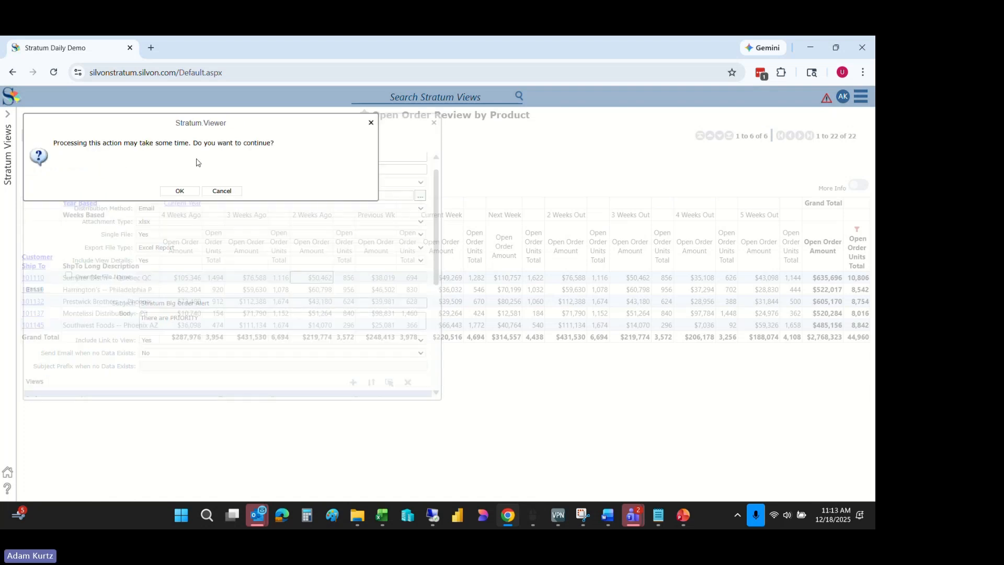
{"action": "left_click", "coordinate": [179, 190]}
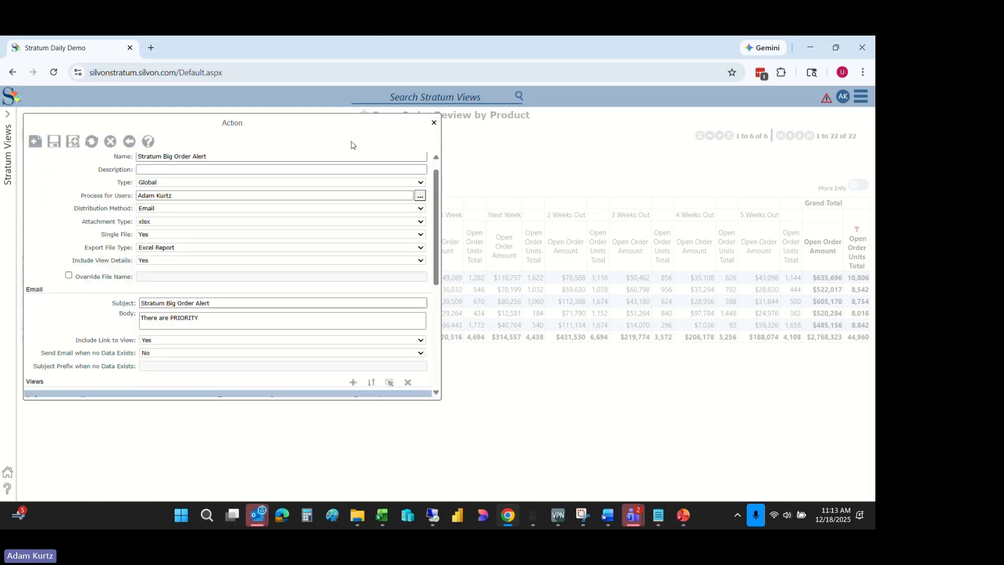
Switch to Outlook, read the process-completed email for the broadcast action, and close it
{"action": "left_click_drag", "start_coordinate": [436, 189], "coordinate": [437, 179]}
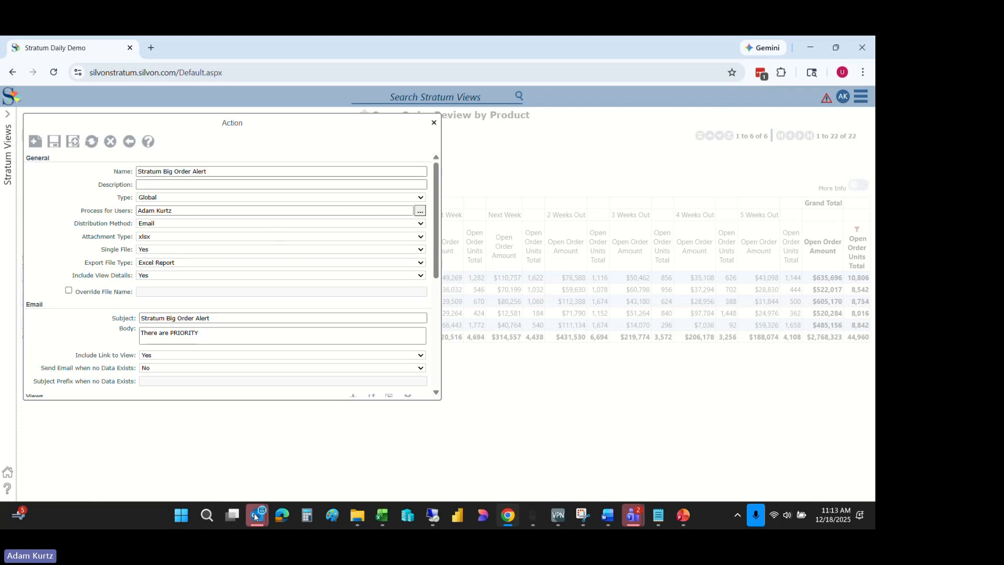
{"action": "mouse_move", "coordinate": [254, 513]}
{"action": "left_click", "coordinate": [60, 463]}
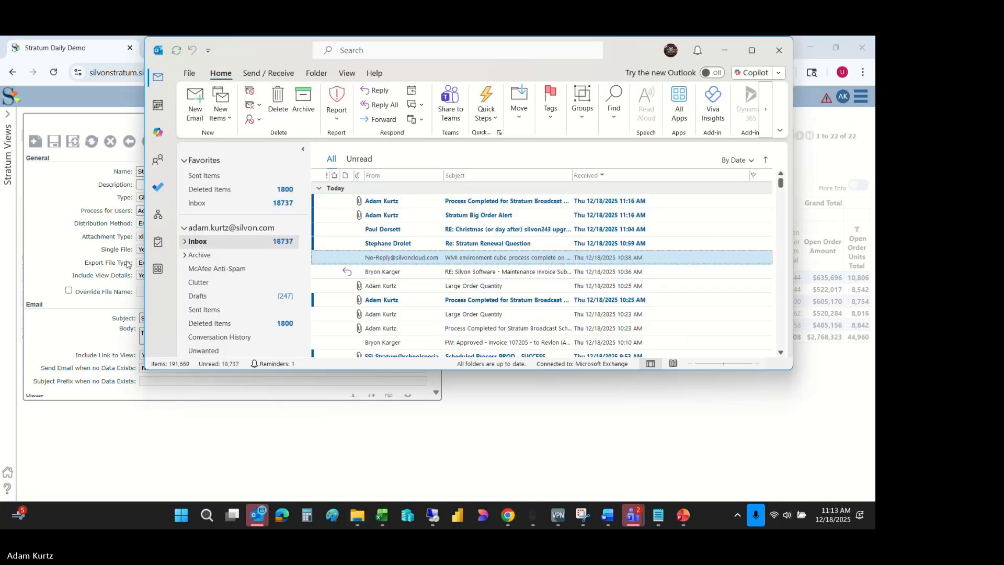
{"action": "double_click", "coordinate": [415, 201]}
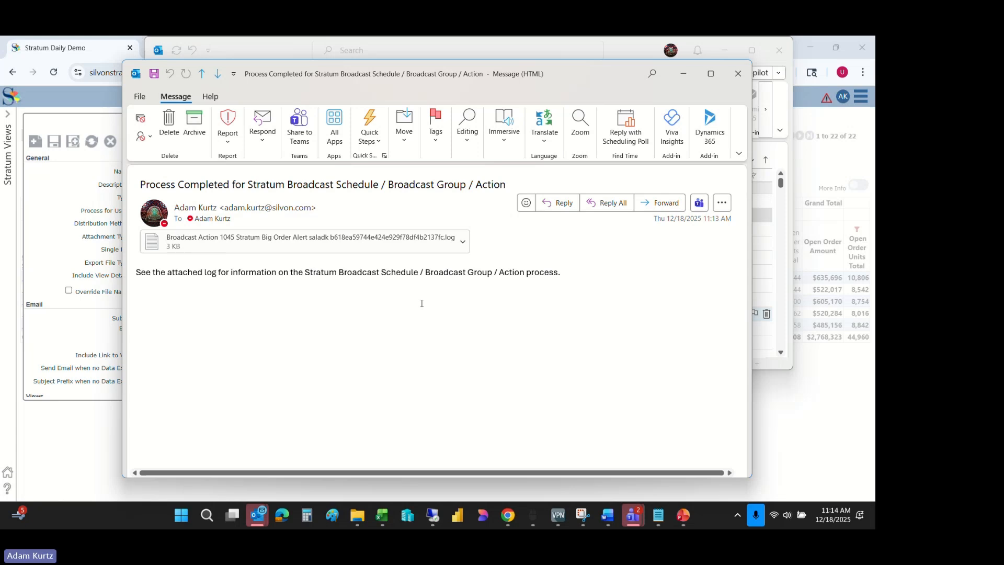
{"action": "left_click", "coordinate": [738, 73]}
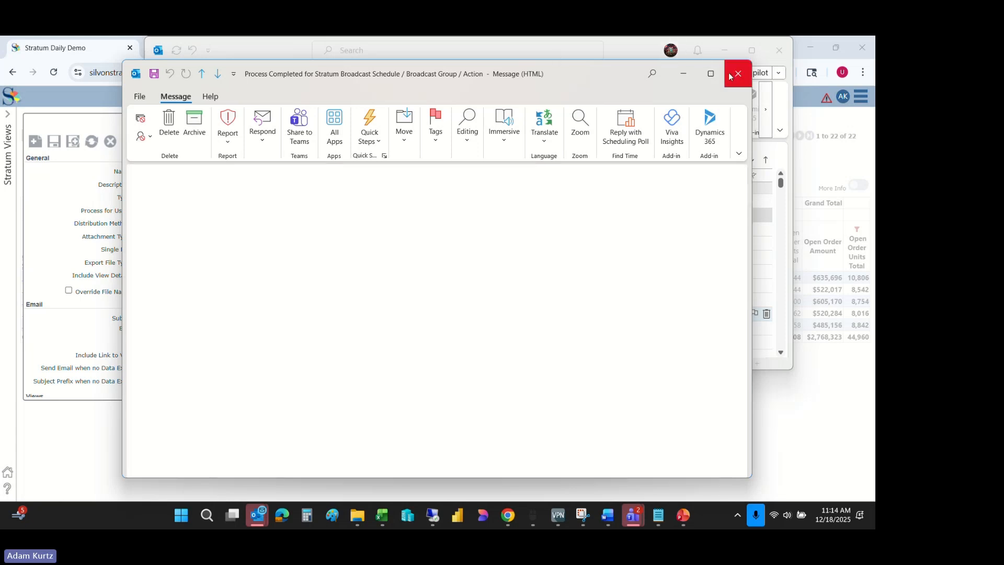
Open the Stratum Big Order Alert email in a maximized window and preview its attached xlsx report
{"action": "left_click", "coordinate": [452, 229]}
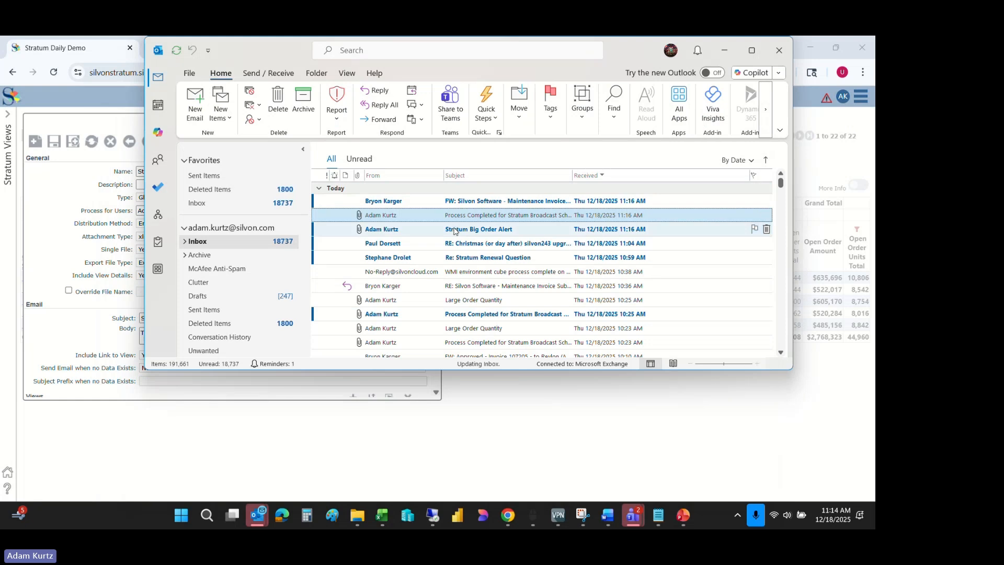
{"action": "double_click", "coordinate": [452, 228]}
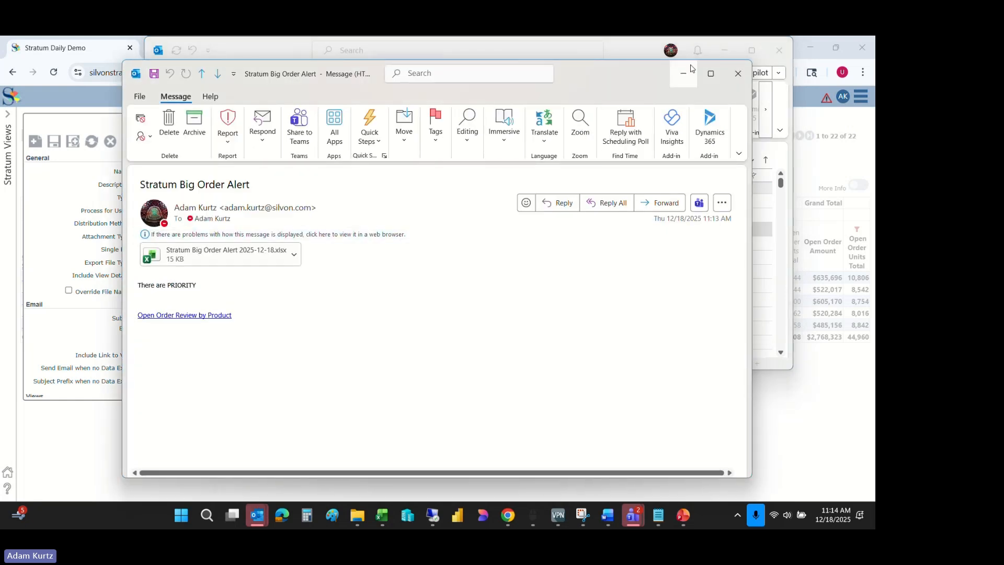
{"action": "left_click", "coordinate": [710, 73]}
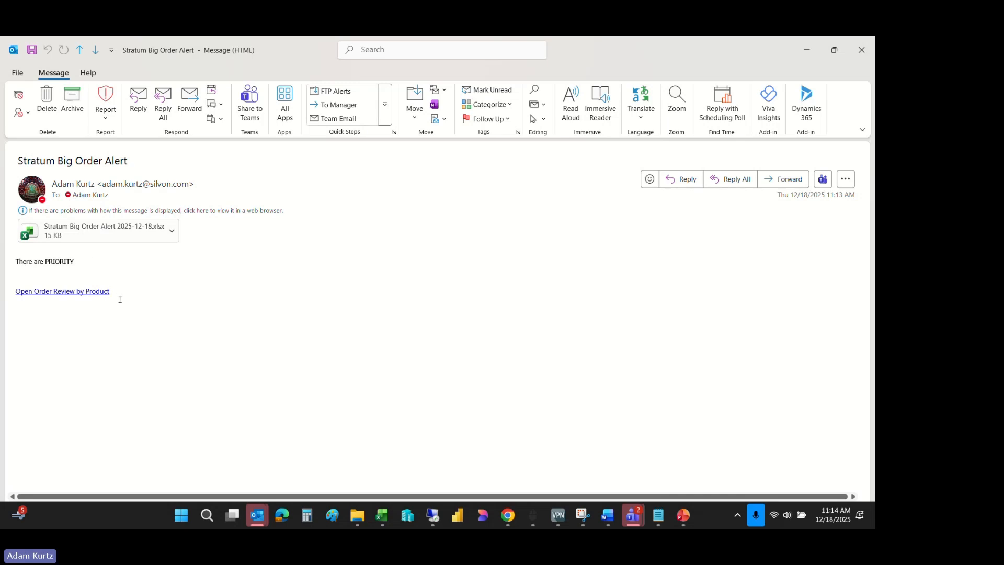
{"action": "left_click", "coordinate": [127, 231]}
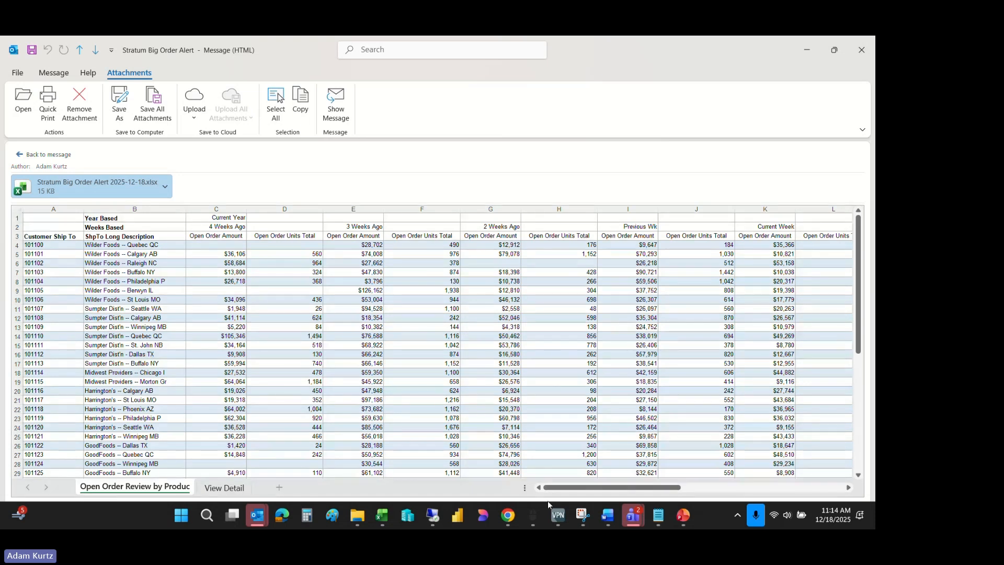
Look across the previewed report to its Grand Total columns, and return to the Stratum action in the browser
{"action": "left_click_drag", "start_coordinate": [554, 487], "coordinate": [721, 487]}
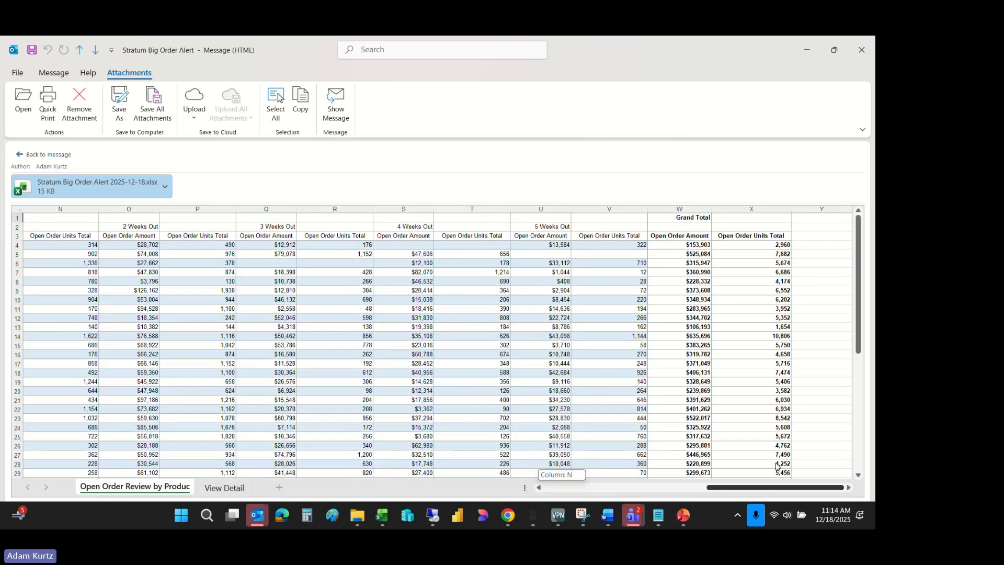
{"action": "left_click_drag", "start_coordinate": [776, 466], "coordinate": [473, 460]}
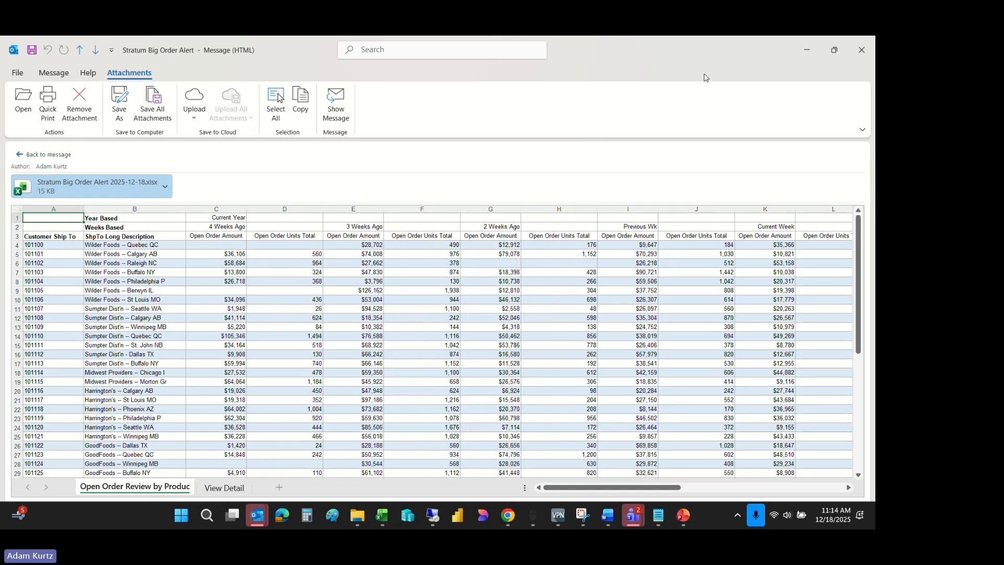
{"action": "left_click", "coordinate": [861, 50]}
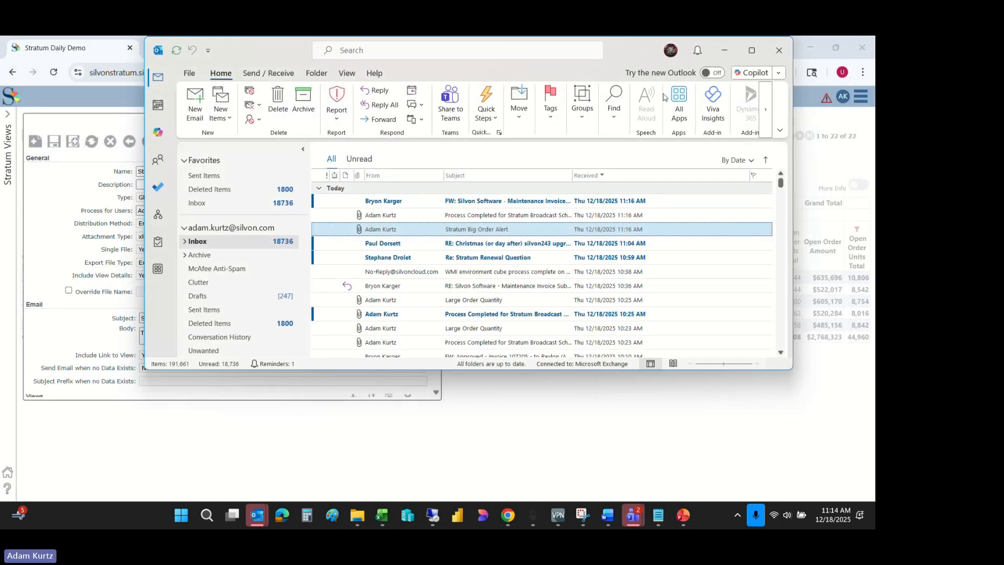
{"action": "left_click", "coordinate": [724, 50]}
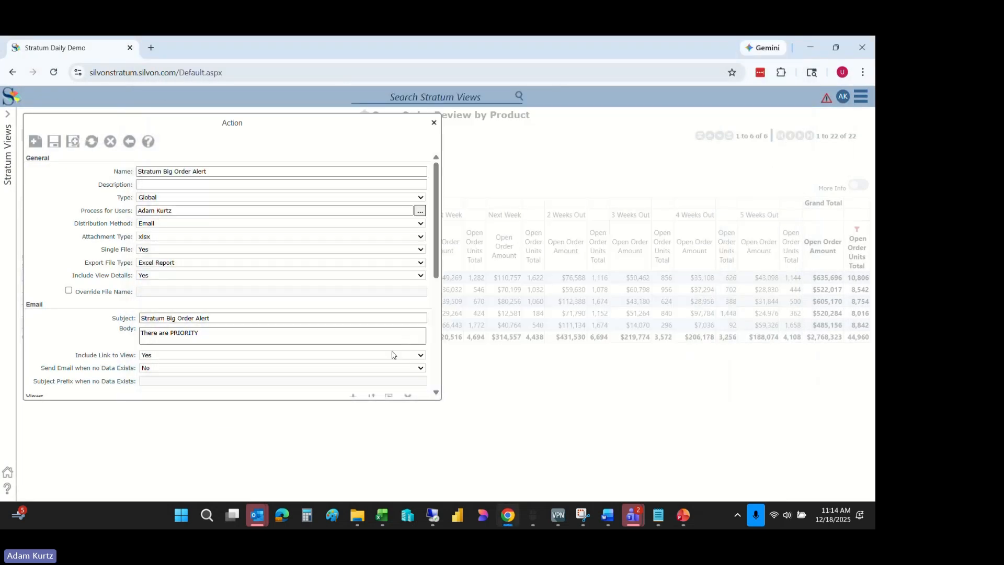
Review the Stratum Big Order Alert action's views, broadcast groups and attributes, and return to the Open Order Review by Product view
{"action": "left_click", "coordinate": [434, 291]}
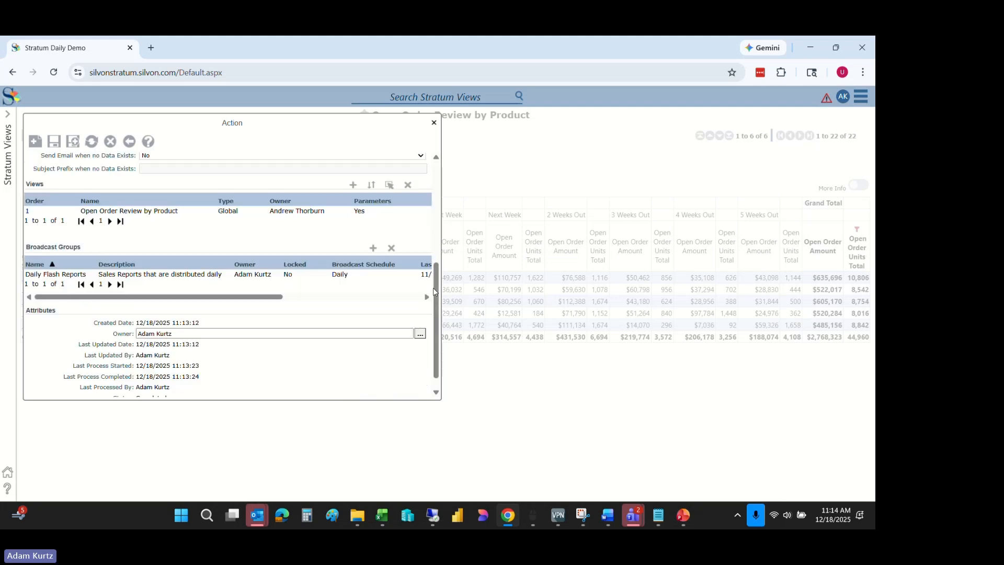
{"action": "left_click_drag", "start_coordinate": [434, 291], "coordinate": [434, 189]}
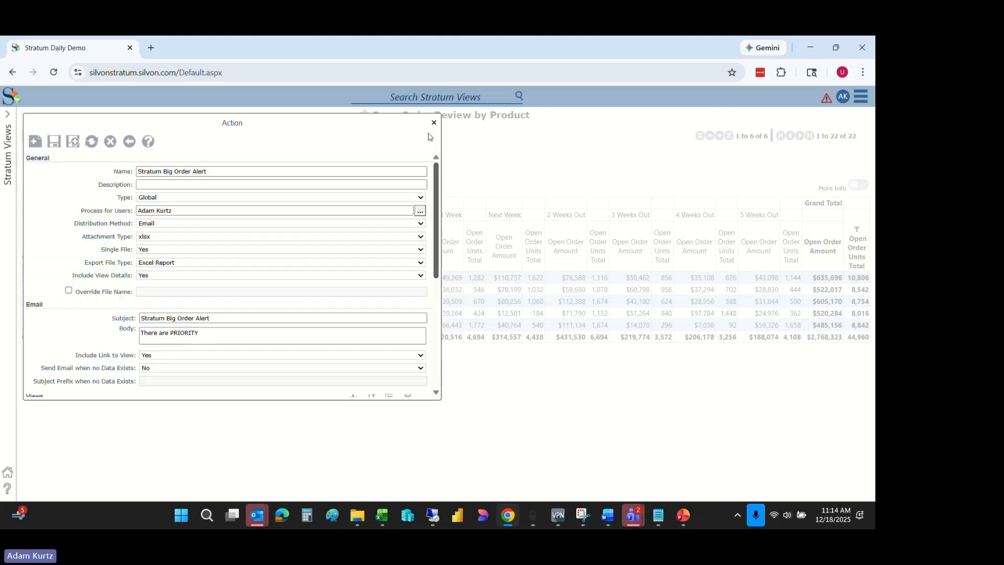
{"action": "left_click", "coordinate": [129, 141]}
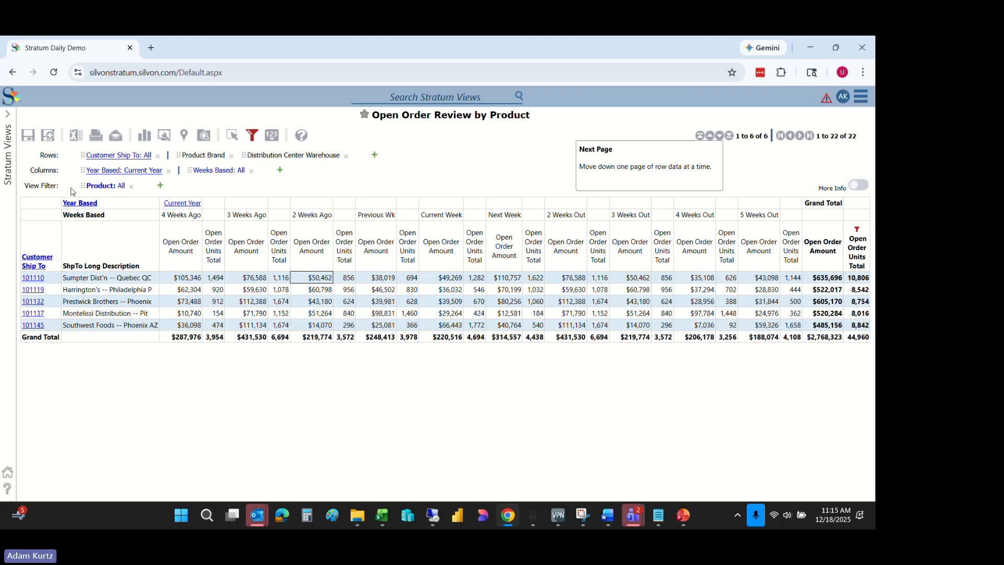
Rerun the recently used Open Order Review by Product view without restricting the products
{"action": "left_click", "coordinate": [9, 146]}
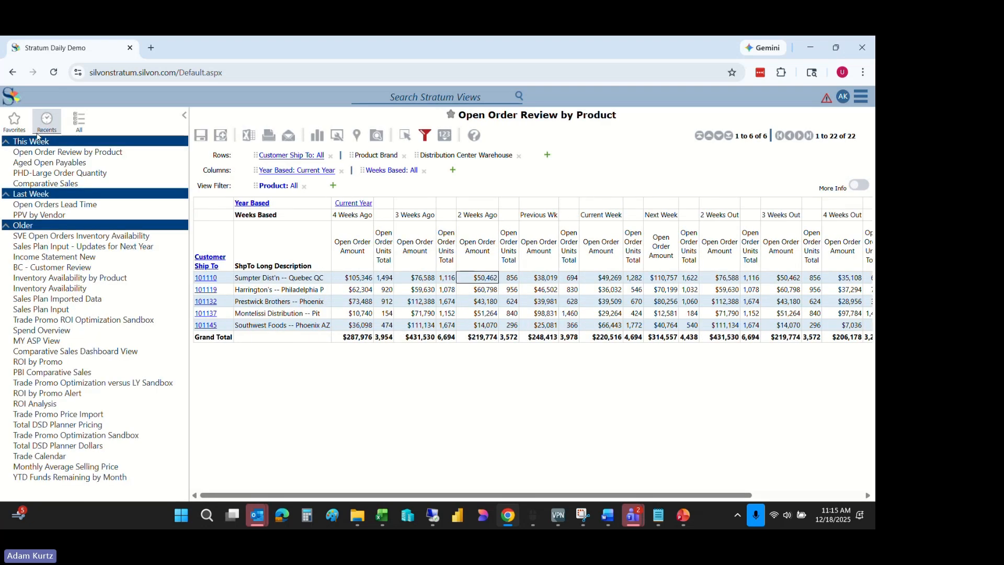
{"action": "left_click", "coordinate": [60, 152]}
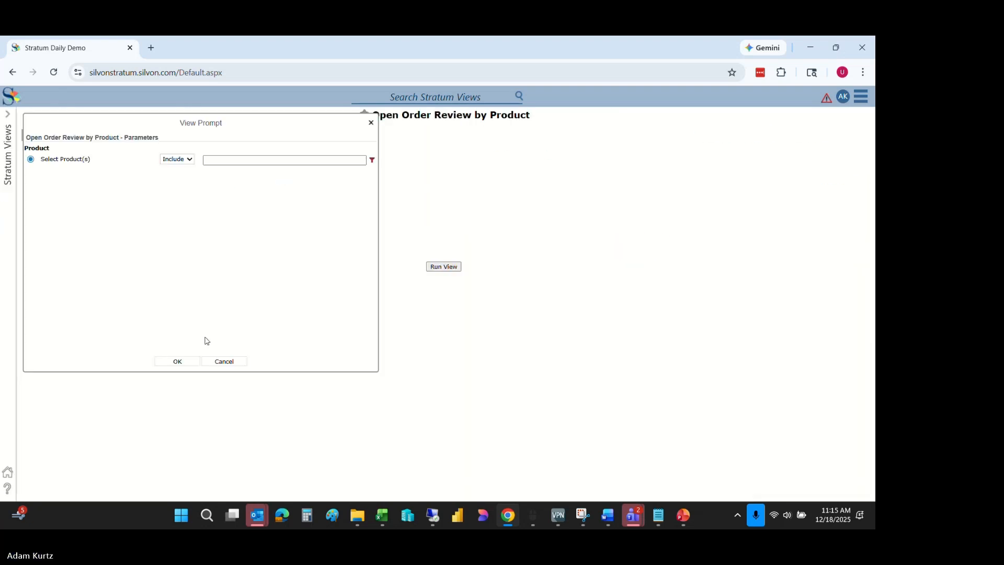
{"action": "left_click", "coordinate": [177, 361]}
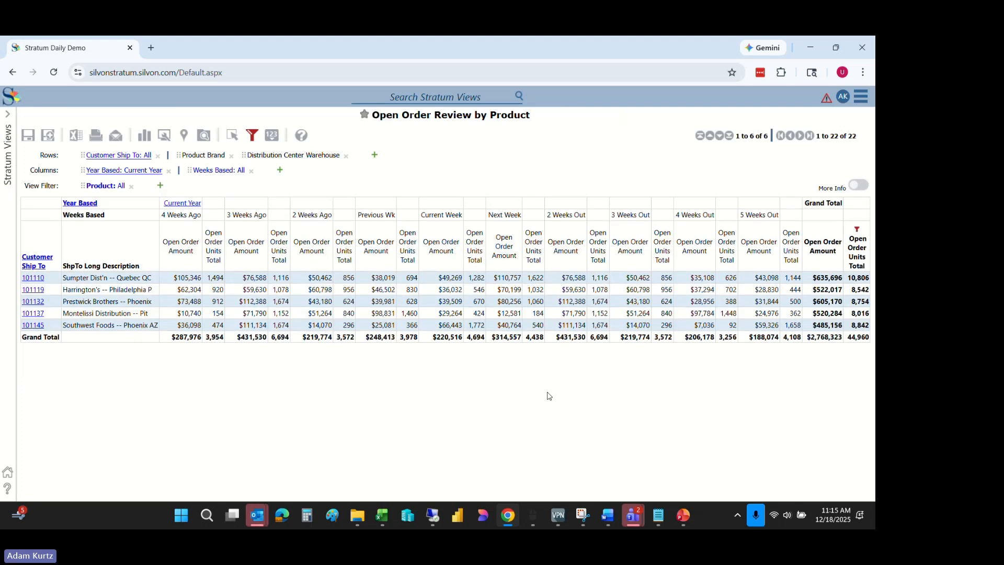
Display the actions that include the Open Order Review by Product view, select the Stratum Big Order Alert entry, and exit the list
{"action": "left_click", "coordinate": [860, 98]}
{"action": "mouse_move", "coordinate": [827, 167]}
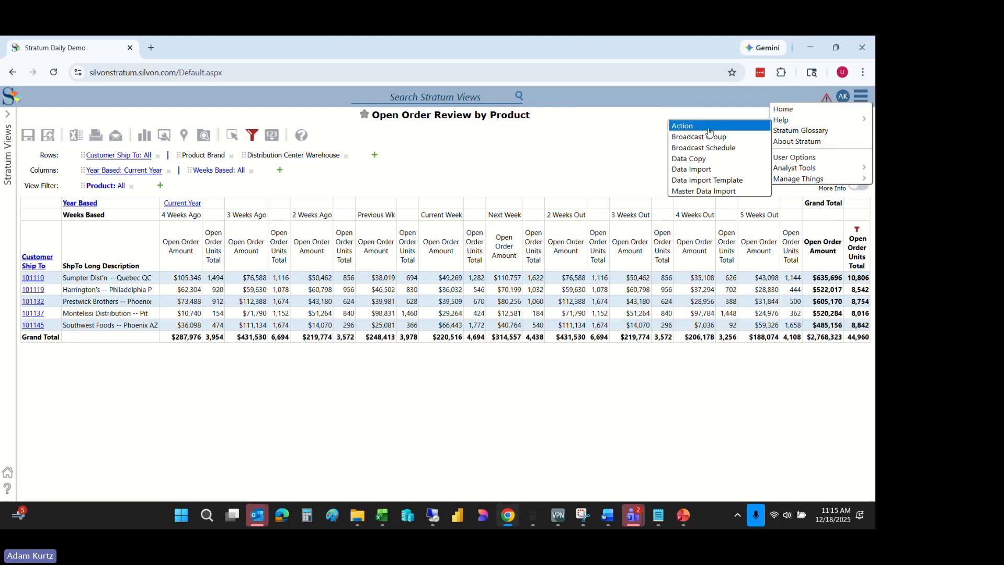
{"action": "right_click", "coordinate": [372, 314]}
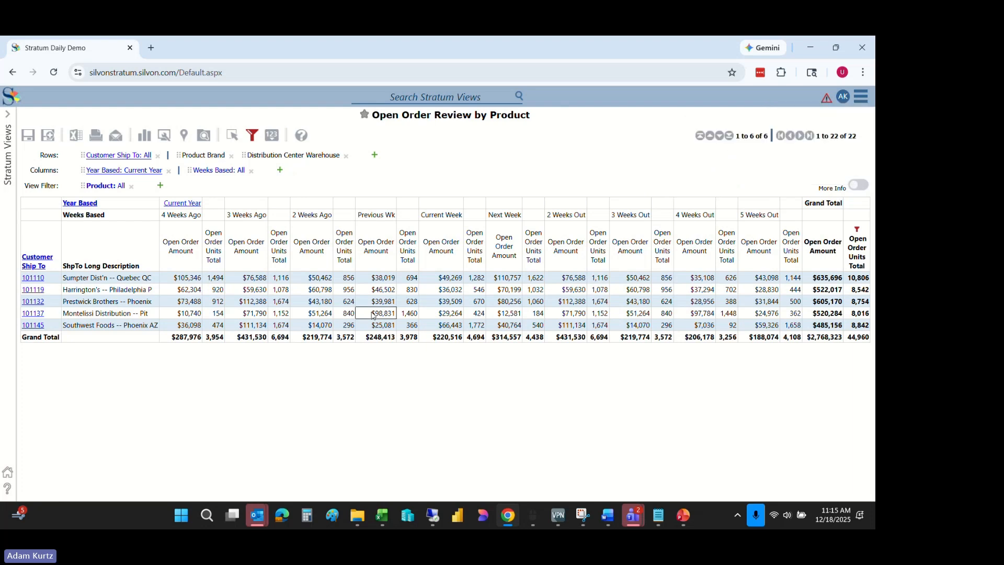
{"action": "mouse_move", "coordinate": [364, 359]}
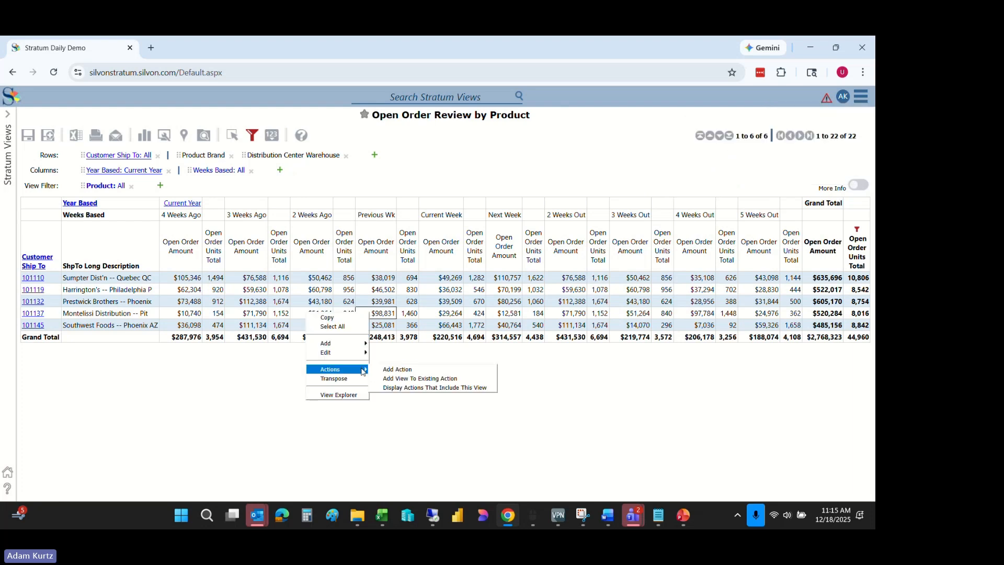
{"action": "left_click", "coordinate": [400, 388]}
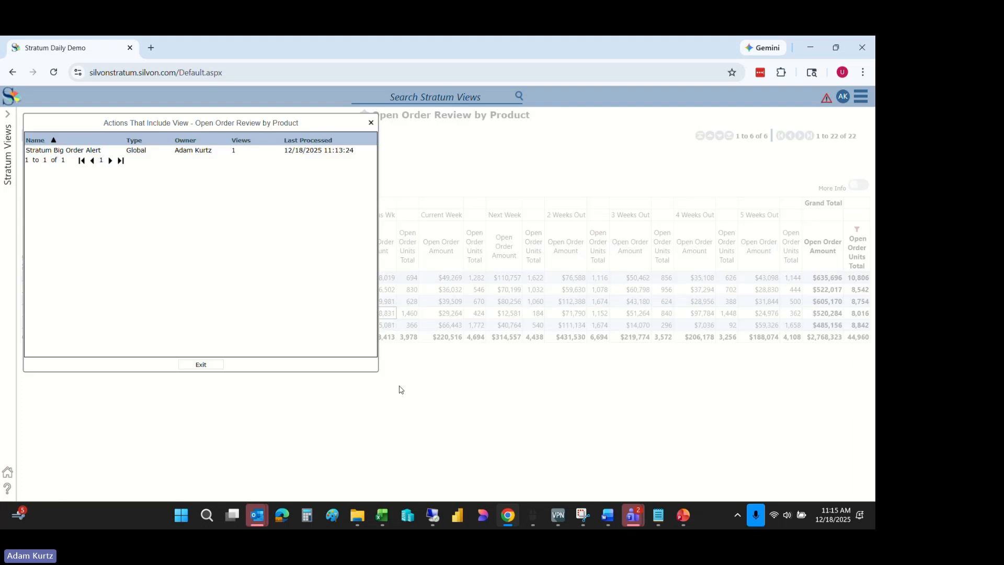
{"action": "left_click", "coordinate": [185, 153]}
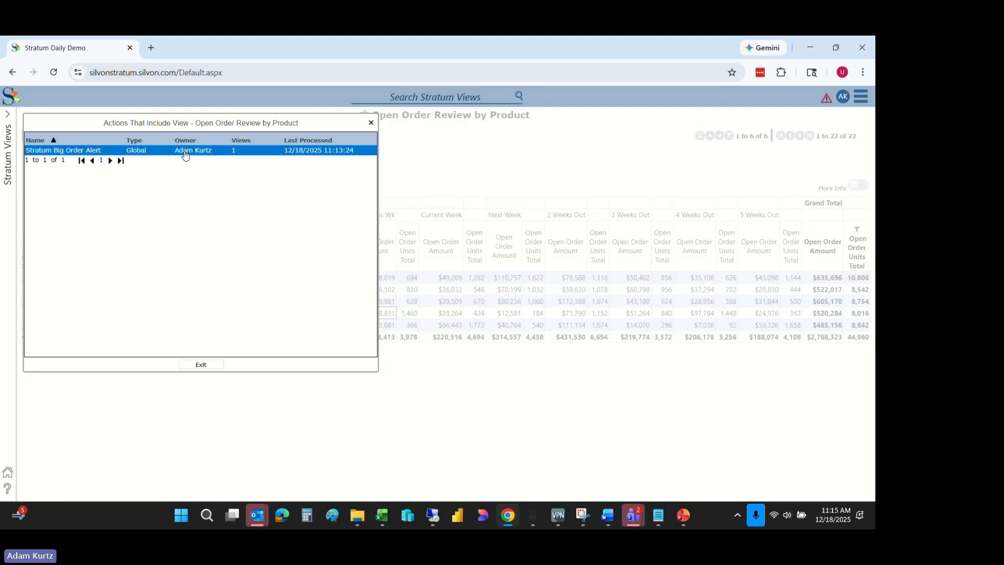
{"action": "left_click", "coordinate": [201, 364]}
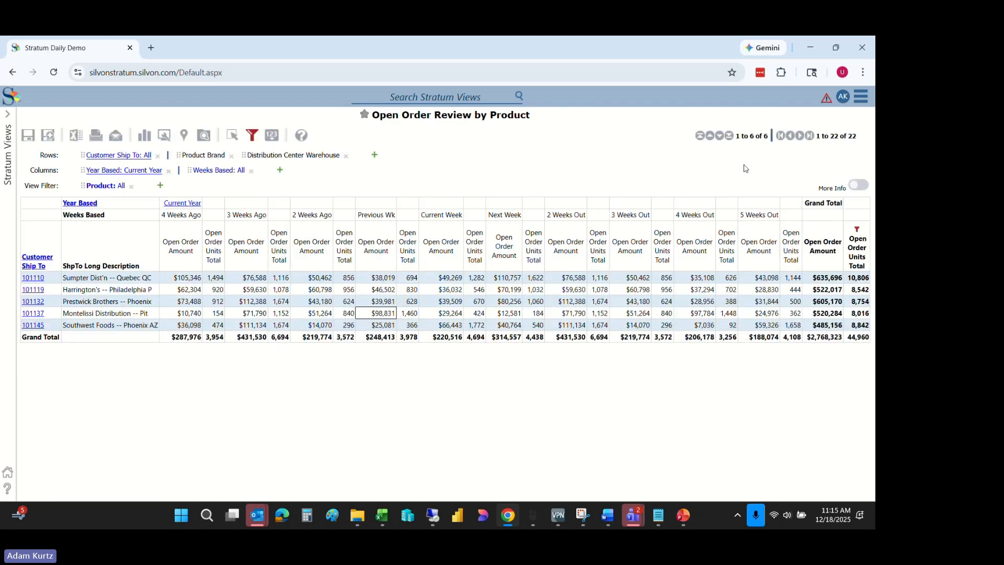
Open the full list of actions, select Stratum Big Order Alert, and sort the list by Last Process Completed in descending order
{"action": "left_click", "coordinate": [860, 96]}
{"action": "mouse_move", "coordinate": [811, 173]}
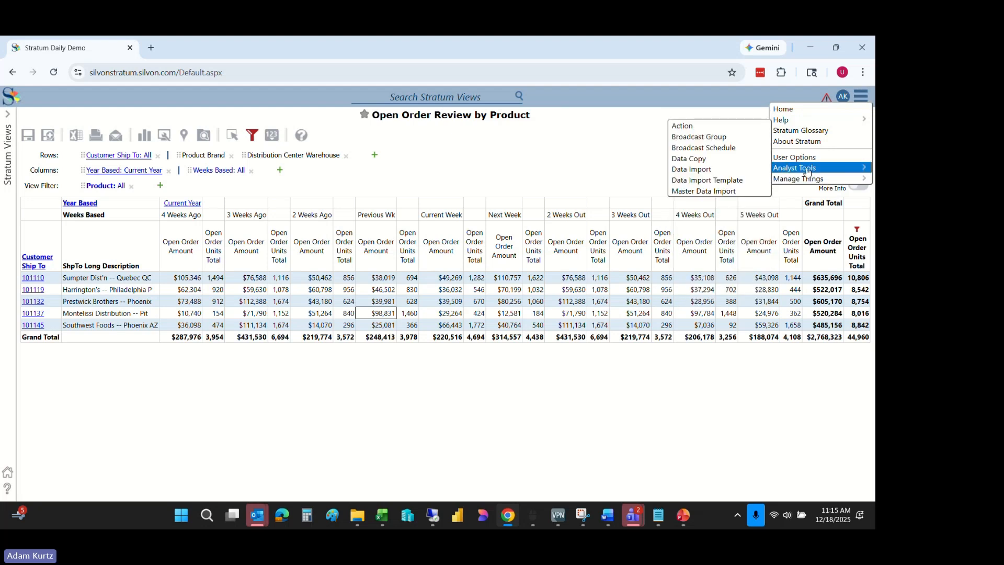
{"action": "left_click", "coordinate": [680, 125]}
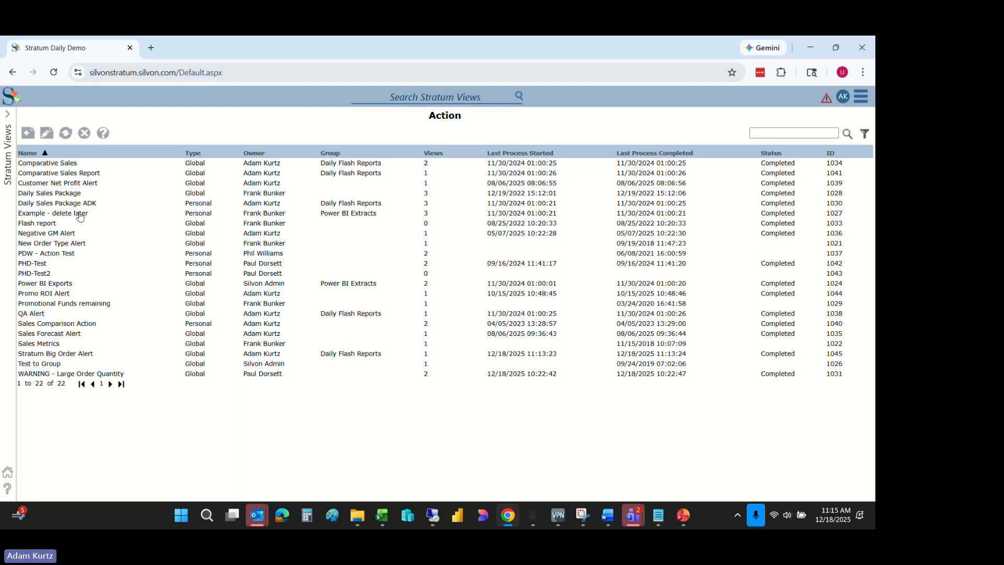
{"action": "left_click", "coordinate": [79, 357]}
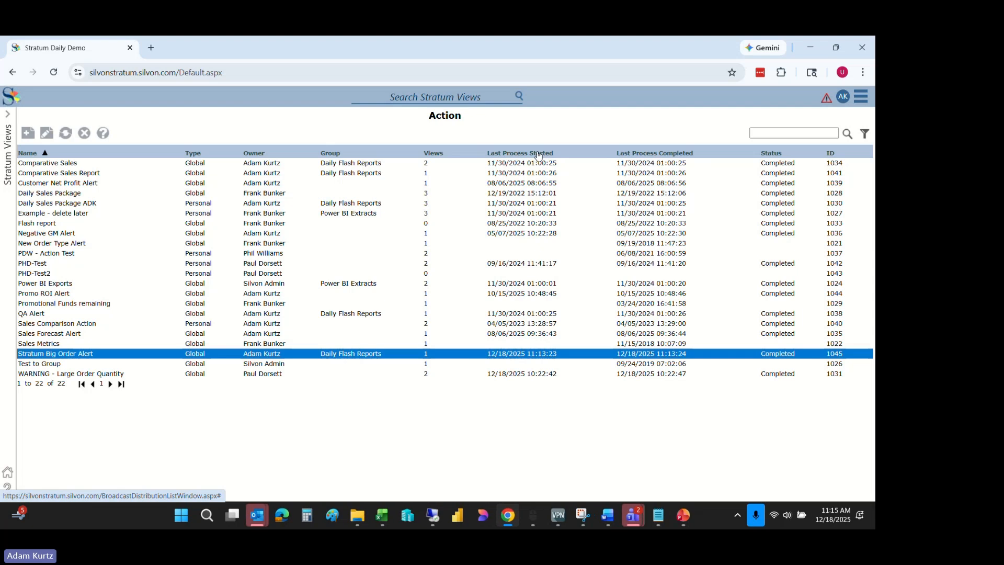
{"action": "left_click", "coordinate": [641, 154]}
{"action": "left_click", "coordinate": [641, 153]}
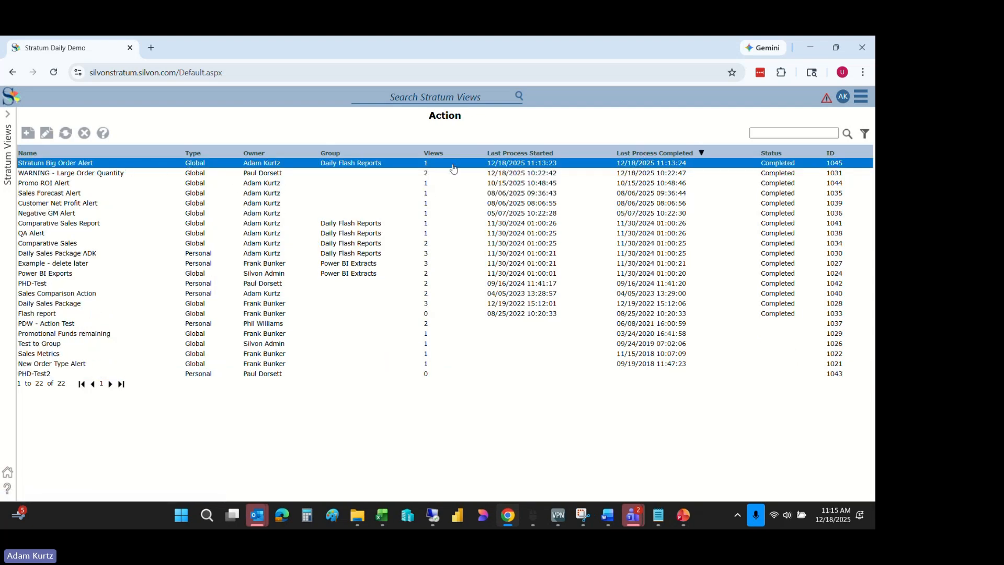
Process the selected Stratum Big Order Alert action again, accept the confirmation, and switch to the Outlook inbox
{"action": "left_click", "coordinate": [65, 133]}
{"action": "left_click", "coordinate": [179, 191]}
{"action": "mouse_move", "coordinate": [260, 524]}
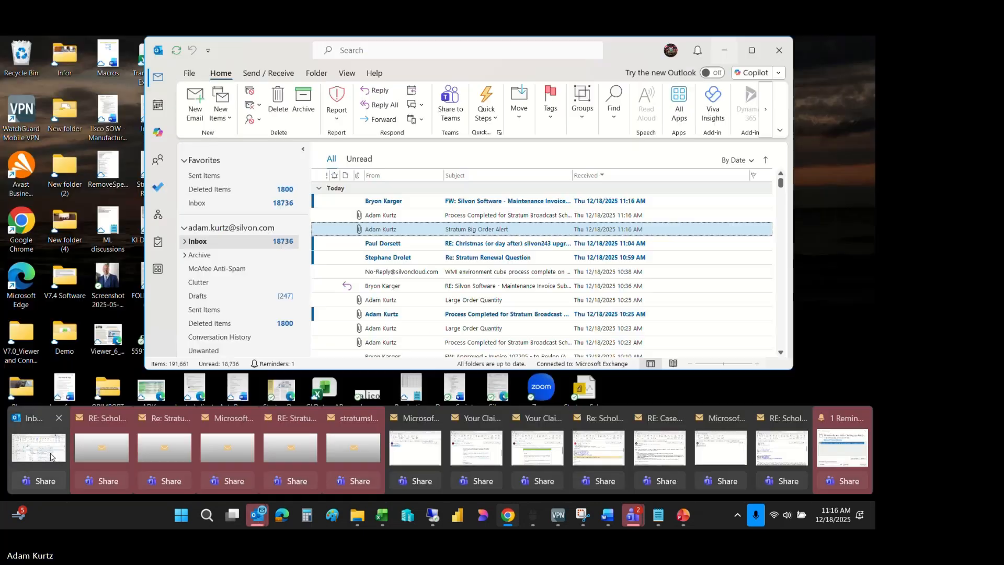
{"action": "left_click", "coordinate": [37, 444]}
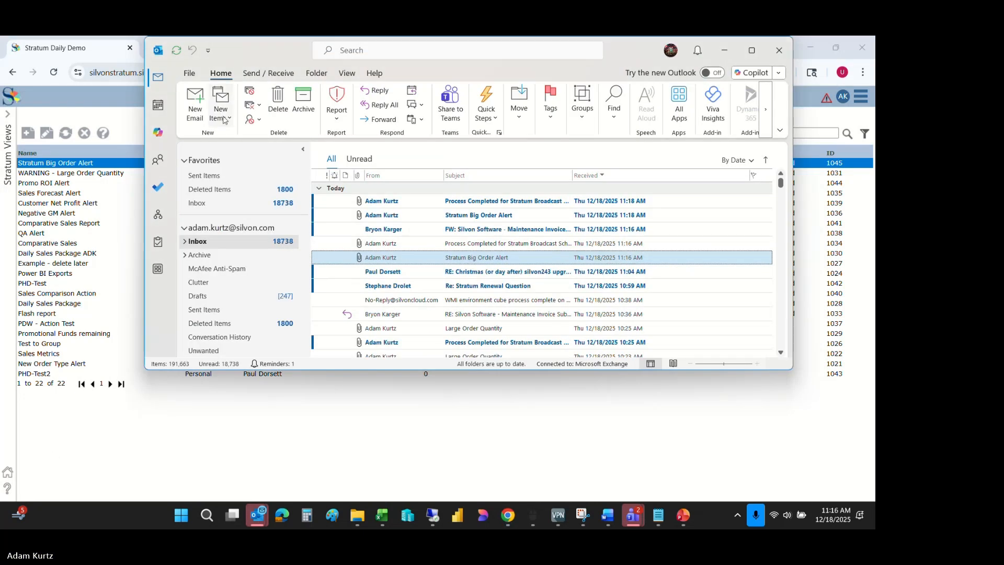
Open the newest Stratum Big Order Alert email, preview its xlsx attachment, close the message, and return to the Stratum action list
{"action": "double_click", "coordinate": [510, 215]}
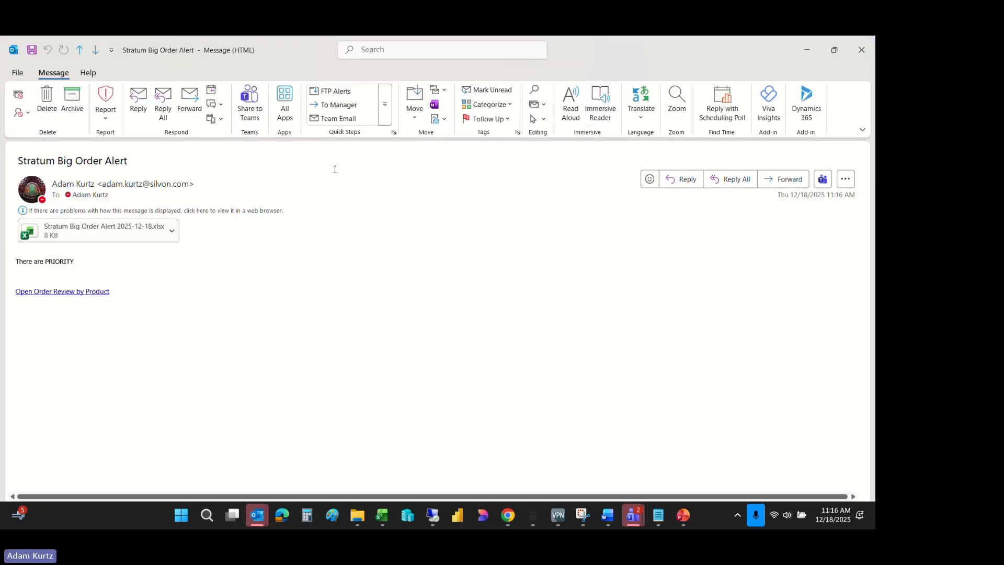
{"action": "left_click", "coordinate": [135, 230]}
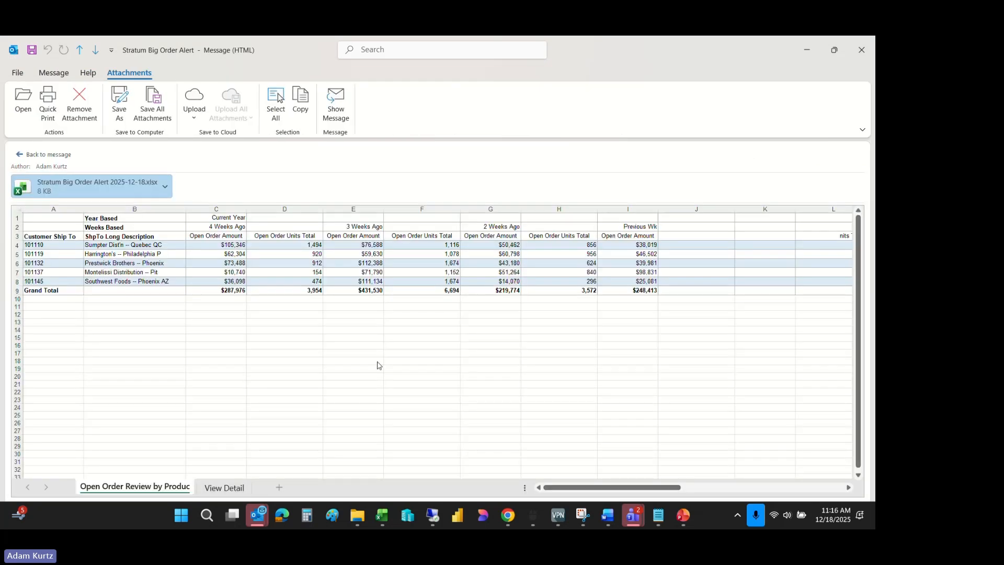
{"action": "left_click_drag", "start_coordinate": [647, 490], "coordinate": [573, 477]}
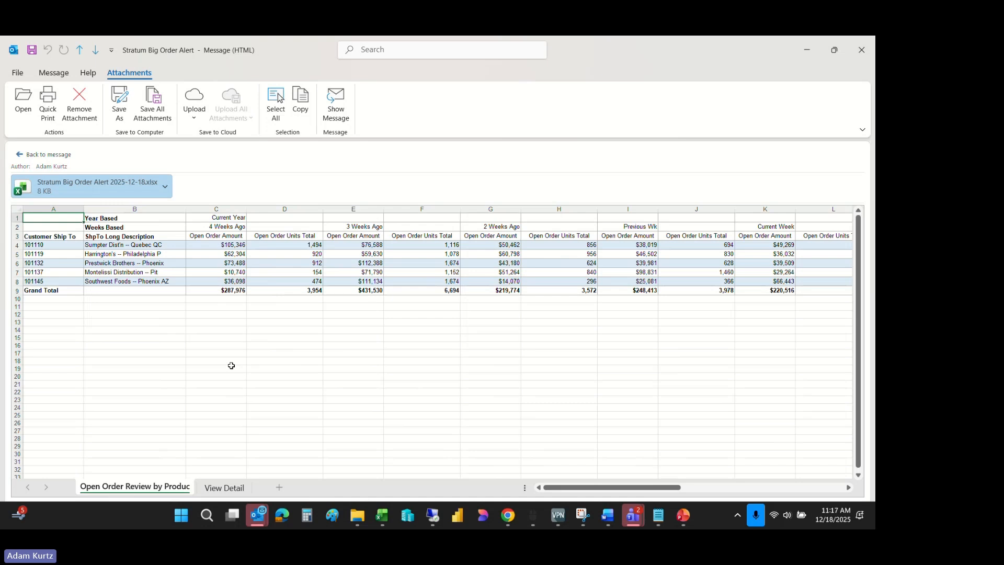
{"action": "left_click", "coordinate": [861, 50]}
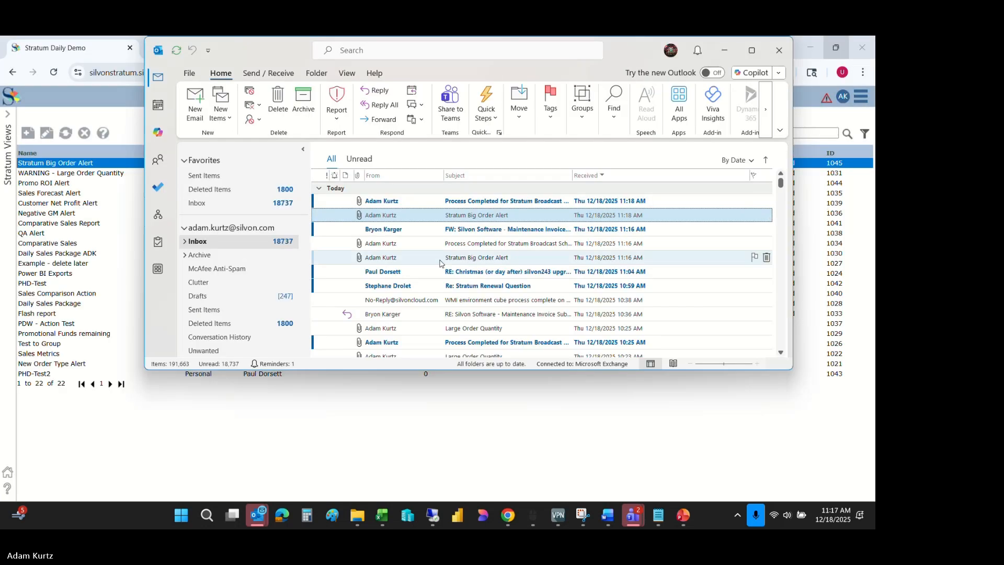
{"action": "left_click", "coordinate": [724, 49]}
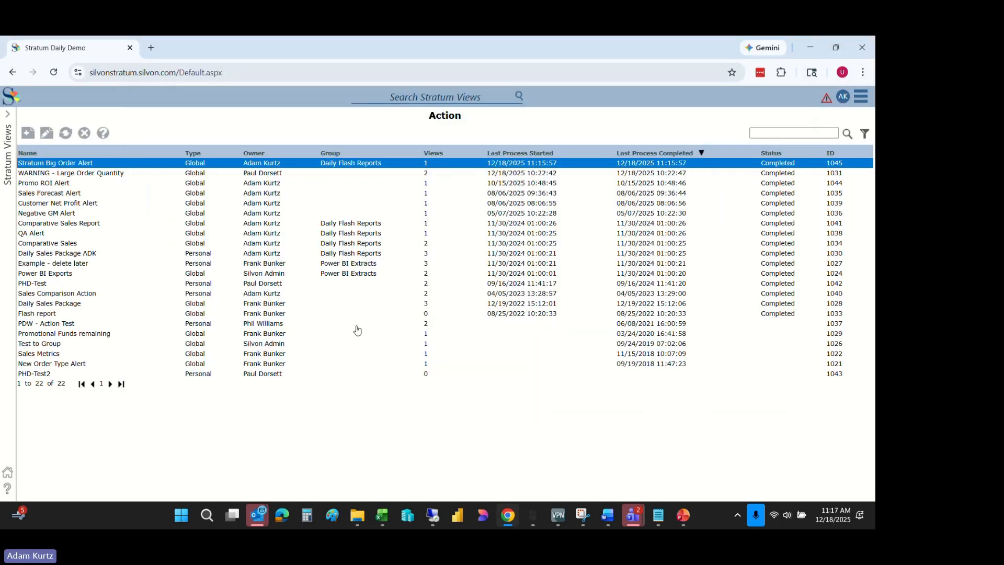
Go to the Stratum home page and run Open Order Review by Product from the recent views with no product selection
{"action": "left_click", "coordinate": [856, 102]}
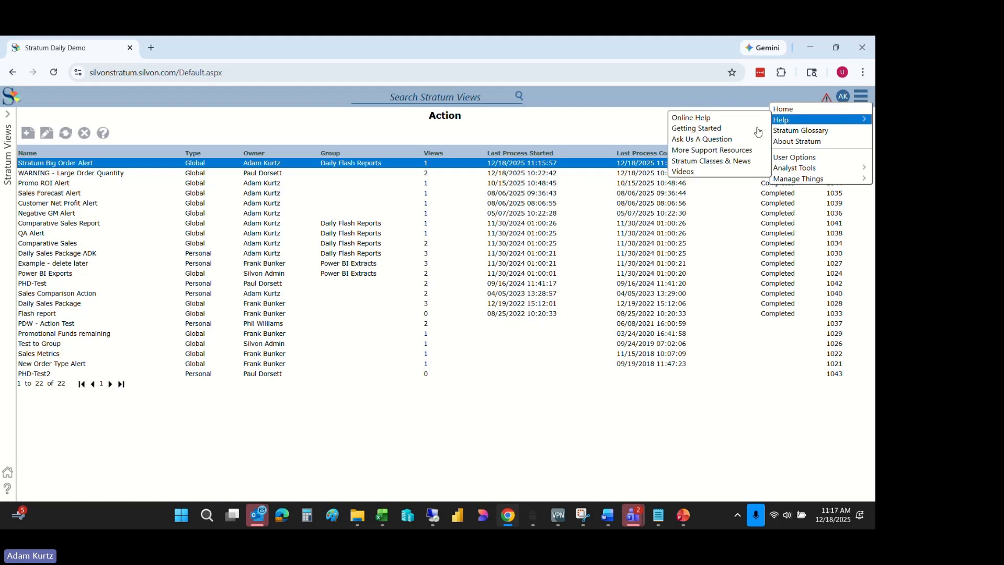
{"action": "left_click", "coordinate": [859, 98]}
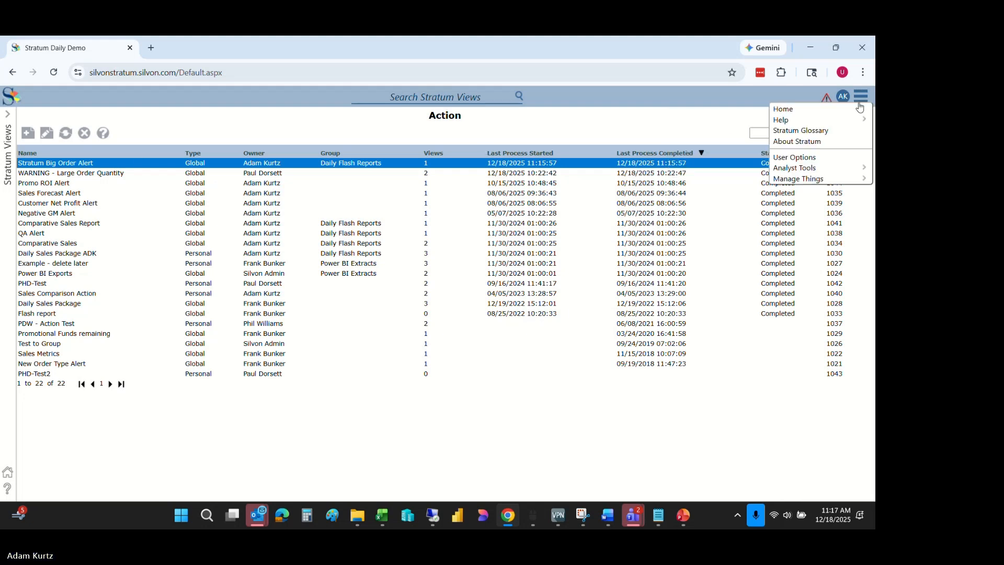
{"action": "left_click", "coordinate": [860, 109]}
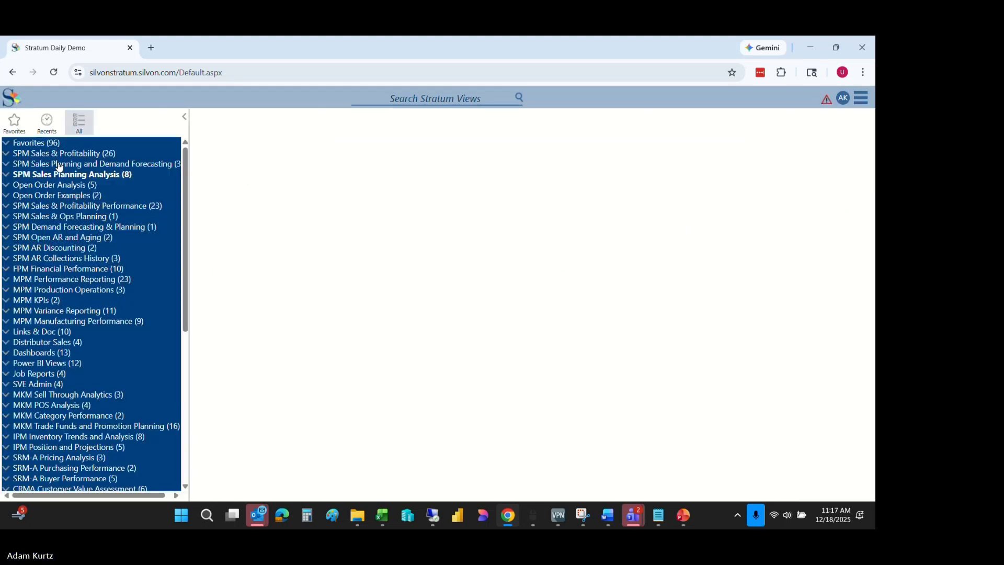
{"action": "left_click", "coordinate": [47, 131]}
{"action": "left_click", "coordinate": [62, 153]}
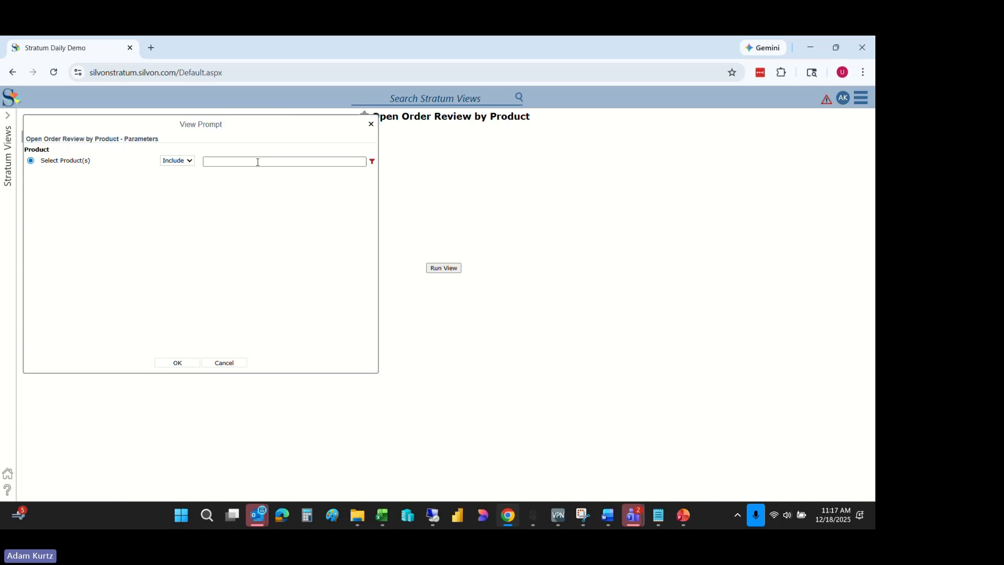
{"action": "left_click", "coordinate": [174, 361]}
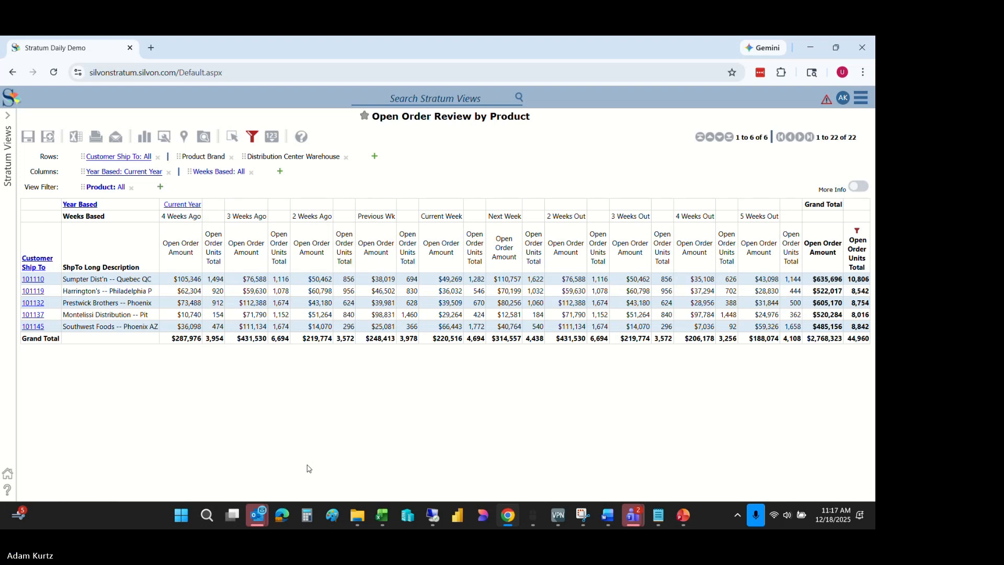
Open the list of broadcast schedules and view the maintenance details of the Daily schedule
{"action": "left_click", "coordinate": [861, 98]}
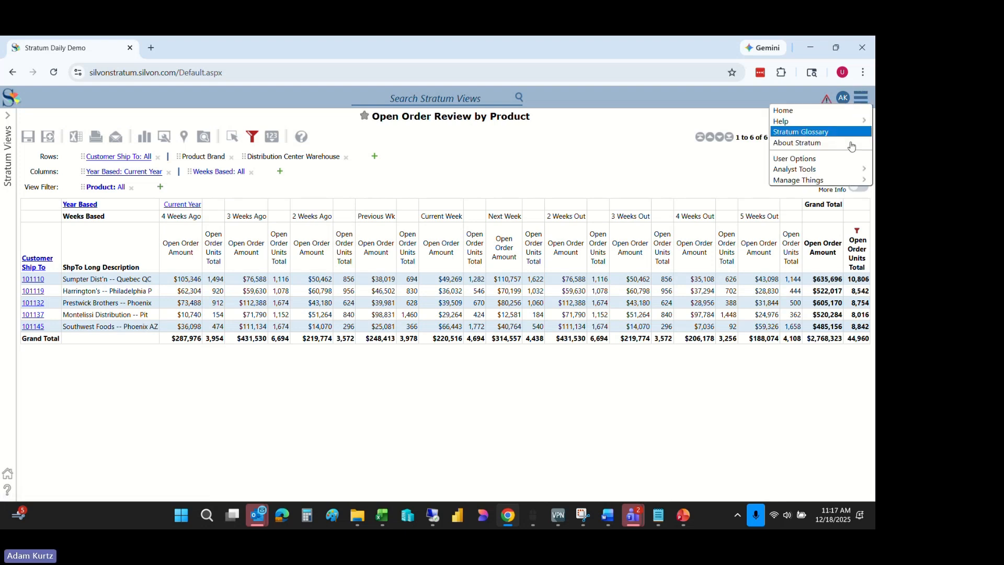
{"action": "mouse_move", "coordinate": [843, 173]}
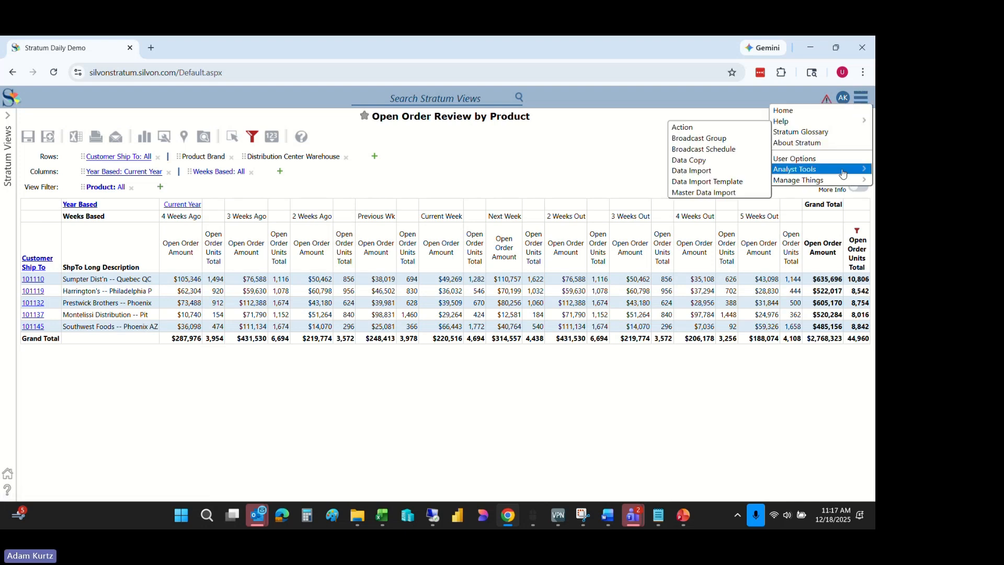
{"action": "left_click", "coordinate": [737, 150]}
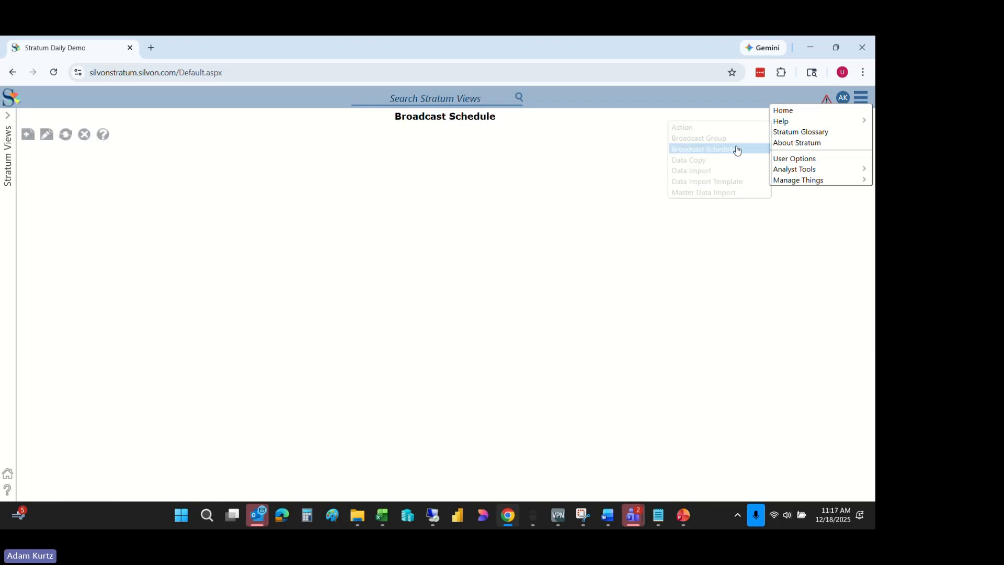
{"action": "left_click", "coordinate": [187, 169]}
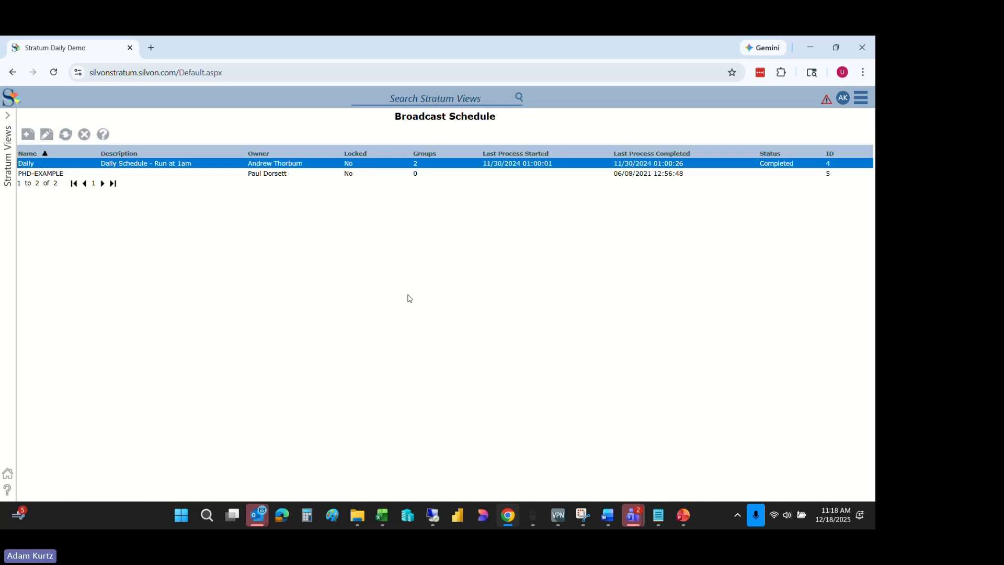
{"action": "double_click", "coordinate": [379, 166]}
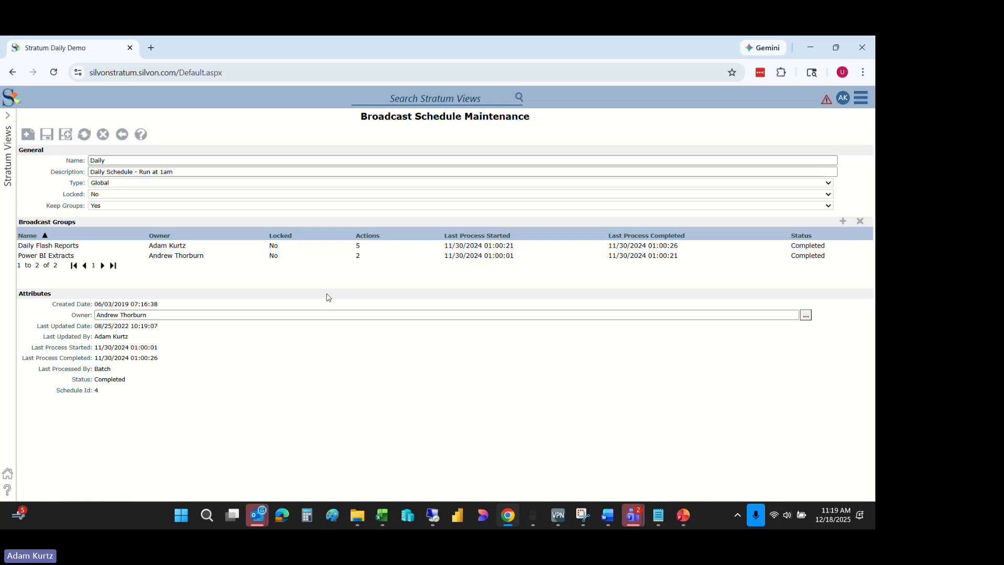
Switch to the INSIGHT - Intro New presentation in PowerPoint, collapse the slide thumbnails, and show the contact slide
{"action": "left_click", "coordinate": [679, 517]}
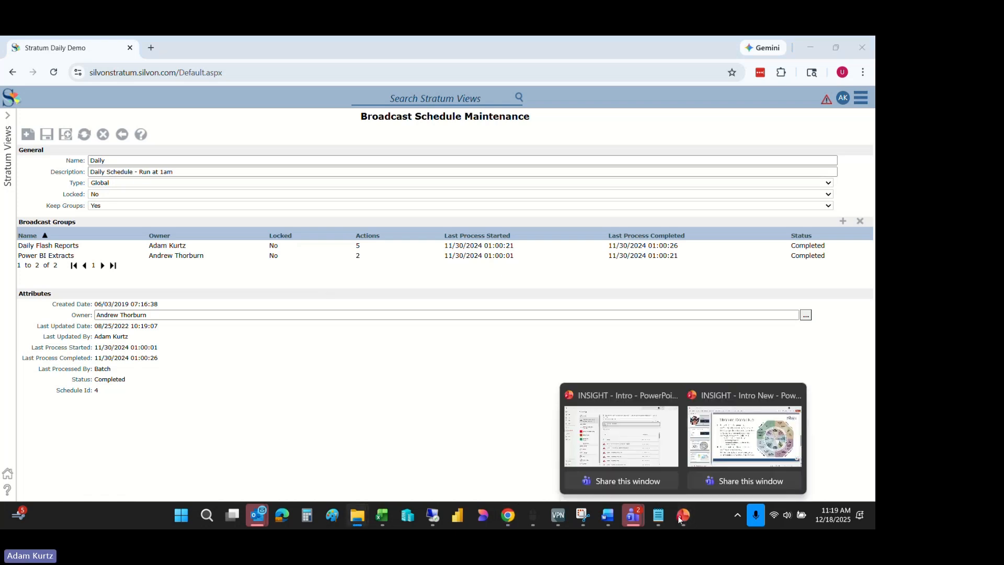
{"action": "left_click", "coordinate": [744, 462]}
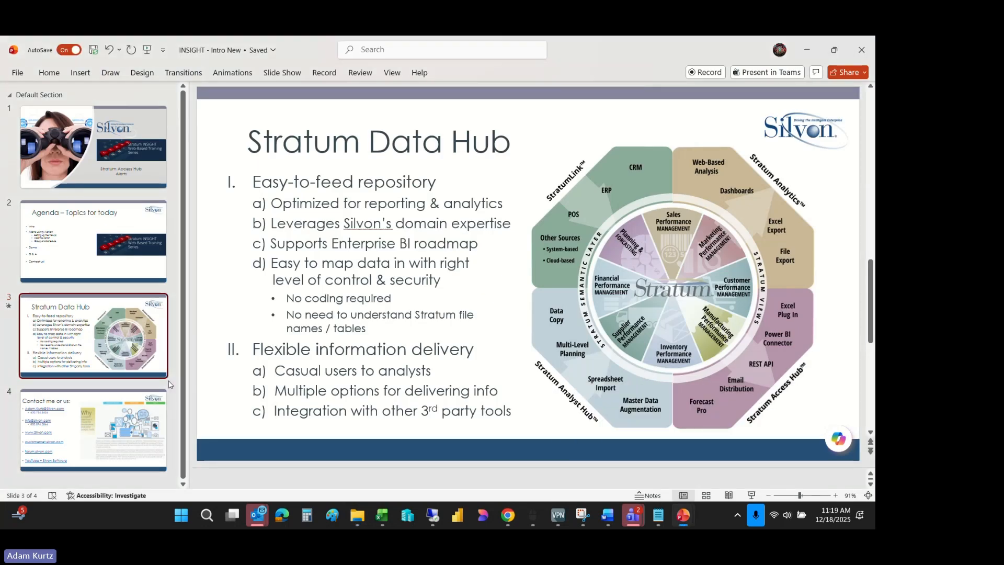
{"action": "left_click_drag", "start_coordinate": [188, 382], "coordinate": [3, 349]}
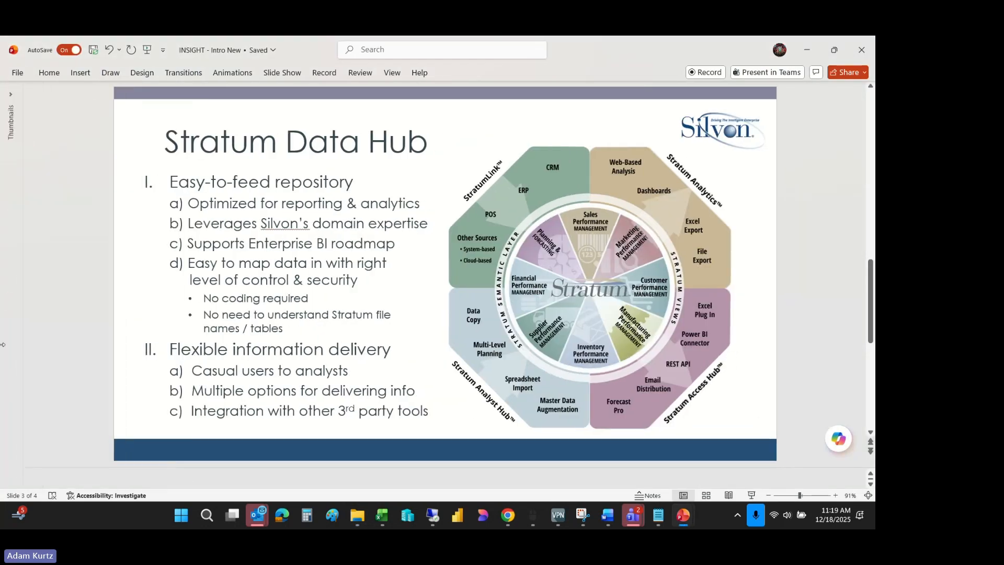
{"action": "left_click_drag", "start_coordinate": [871, 296], "coordinate": [871, 387]}
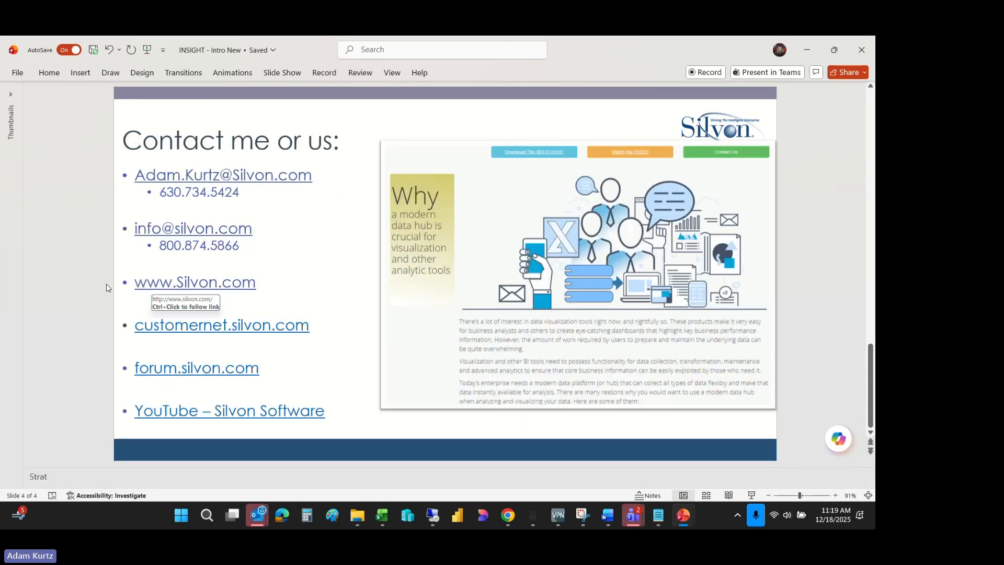